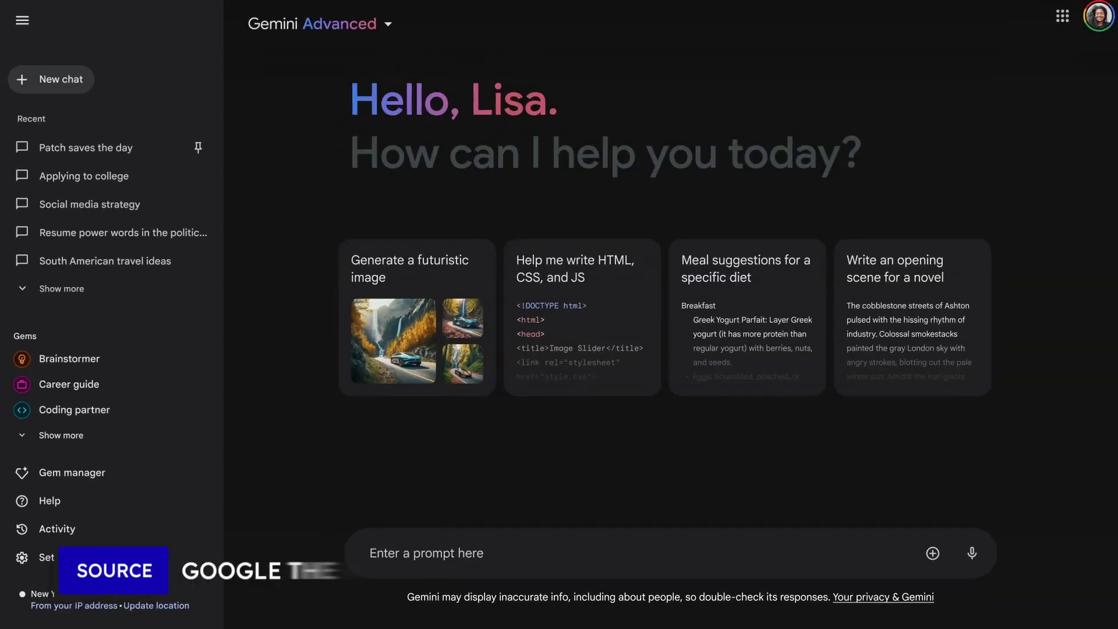
Create a 'Moving to college' Gem with instructions about starting at Oklahoma University in Norman, OK
left_click(72, 472)
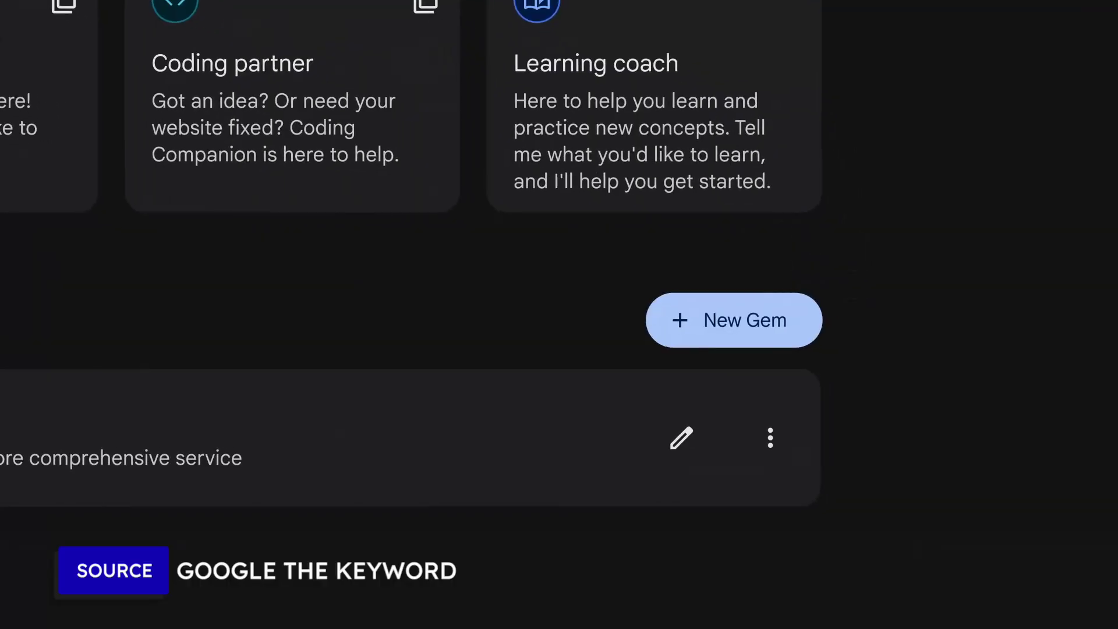
left_click(901, 357)
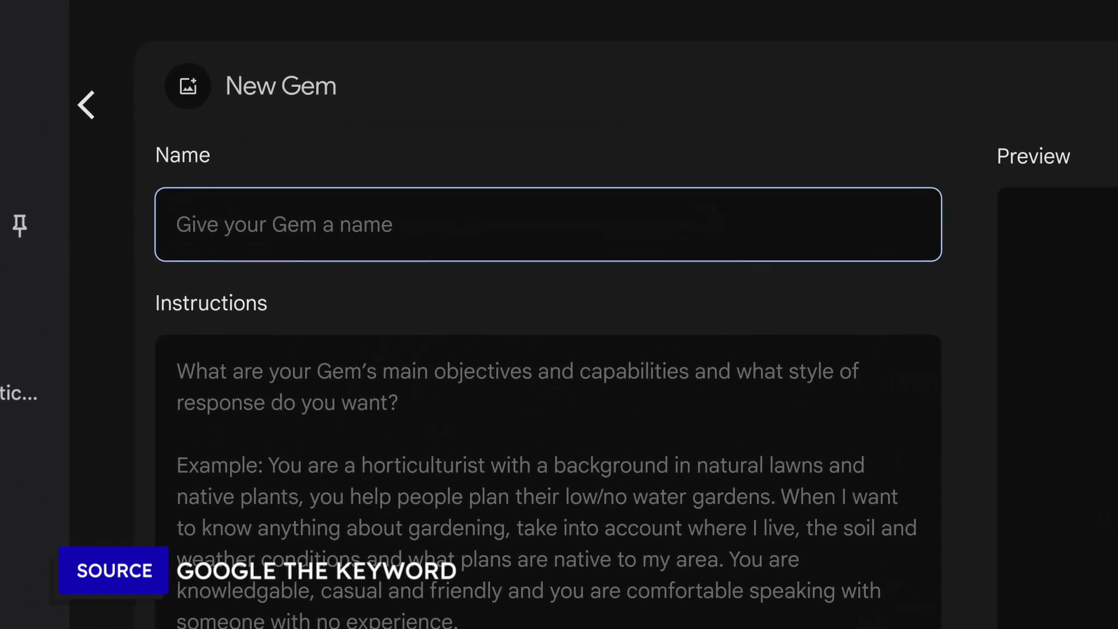
type("Moving to college")
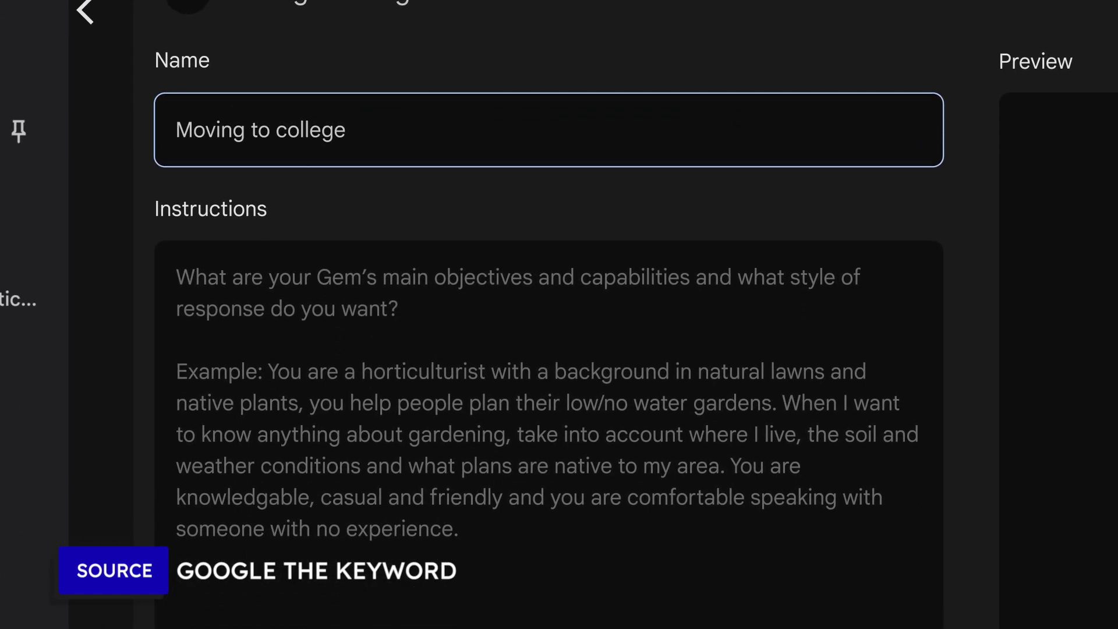
left_click(176, 371)
type("I'm about to start college at Oklahoma Universit")
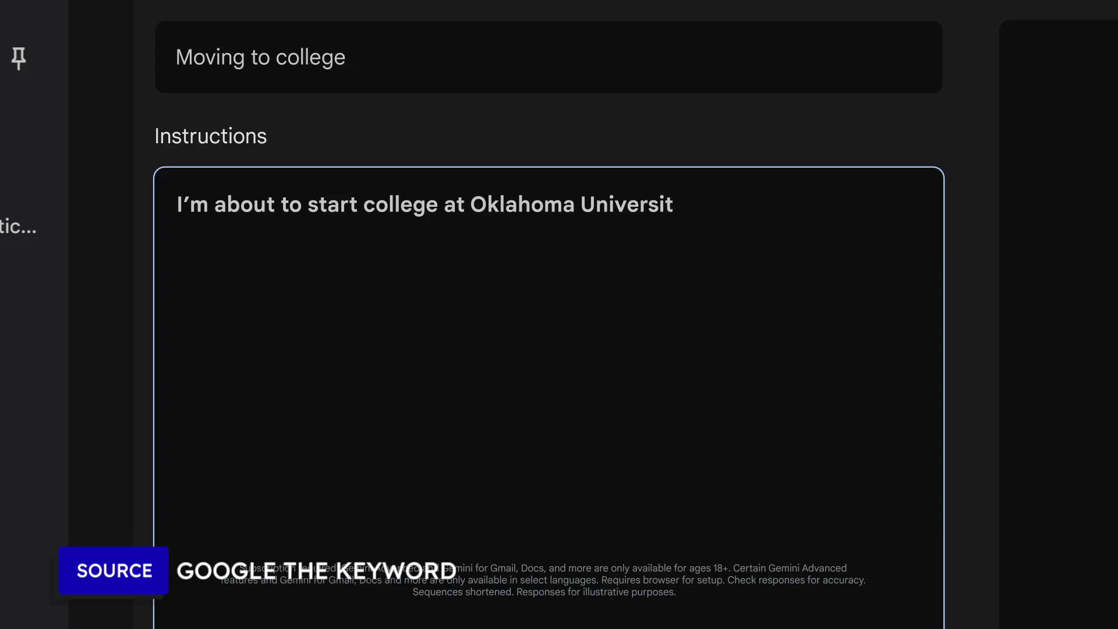
type("y and will be moving to Norman, OK. Being that im moving out of the house for the first time, pleas")
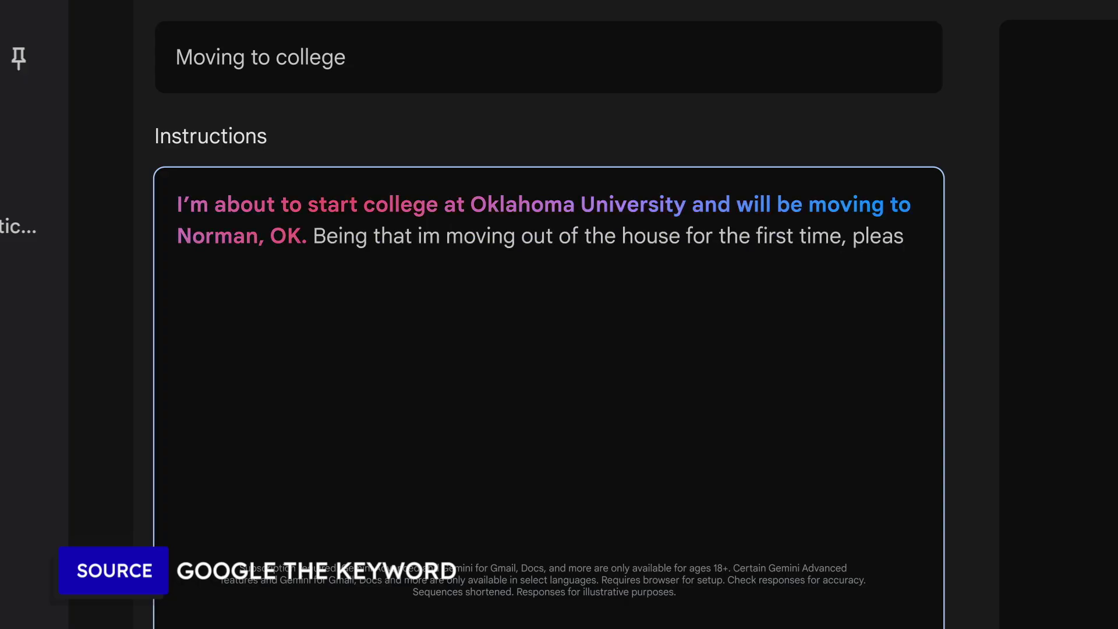
type("e help me think through what i need in my apartment and also provide recommendations for where i can shop, eat, and meet new people, and checklists for things to keep in mind--across all of the areas in which ill need some help in this new transition")
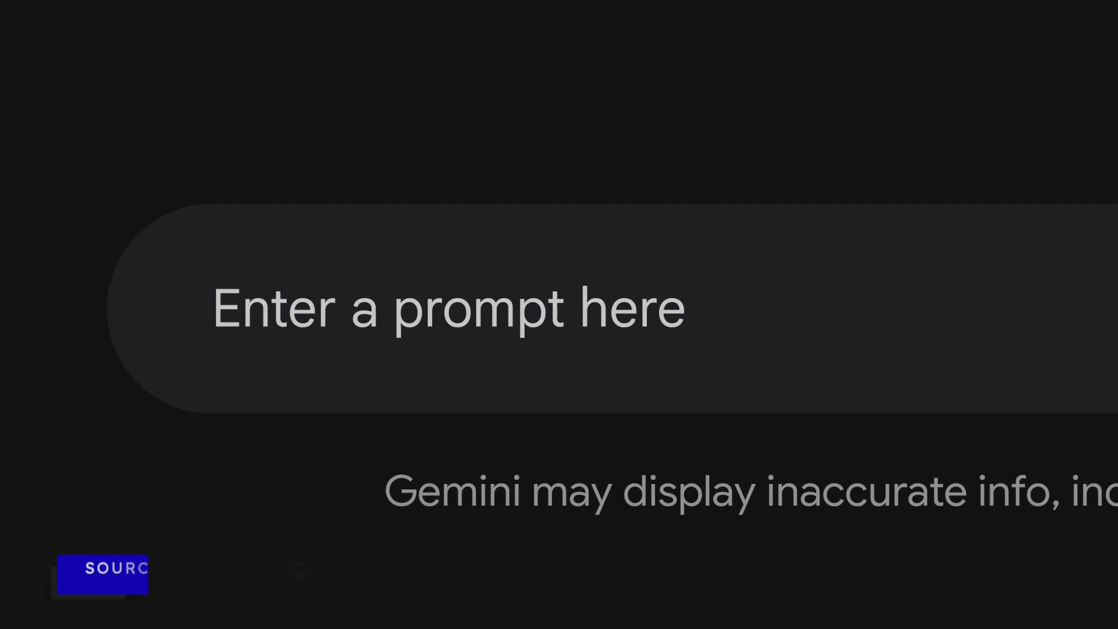
Ask the Gem for a two-week college checklist and answer 'dorm' to its follow-up
type("school starts in two weeks.")
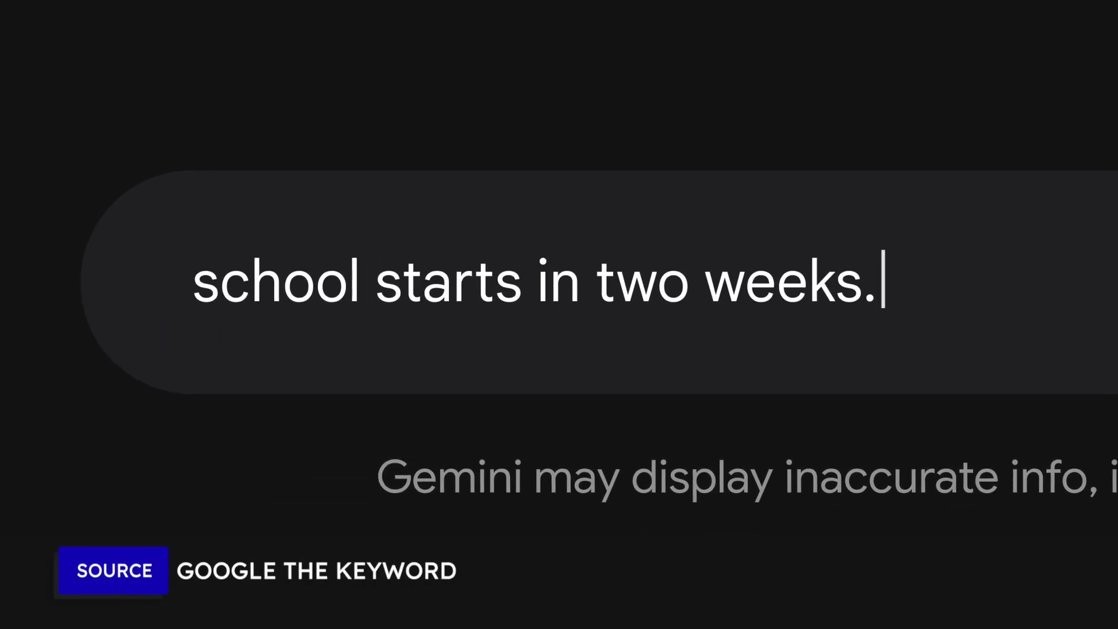
type(" make me a checklist")
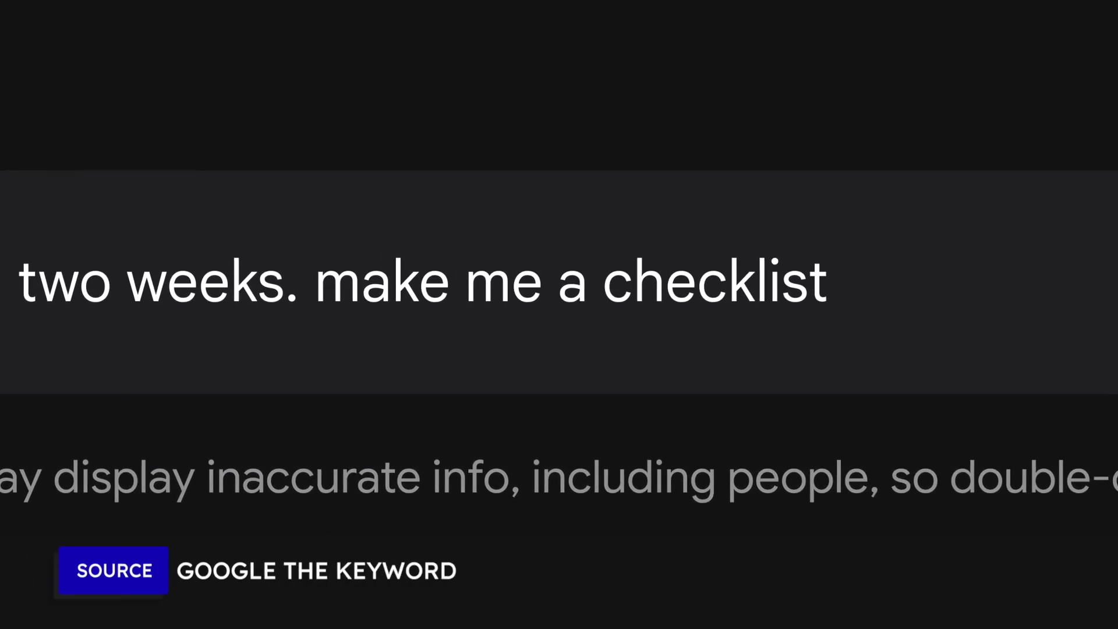
key("Return")
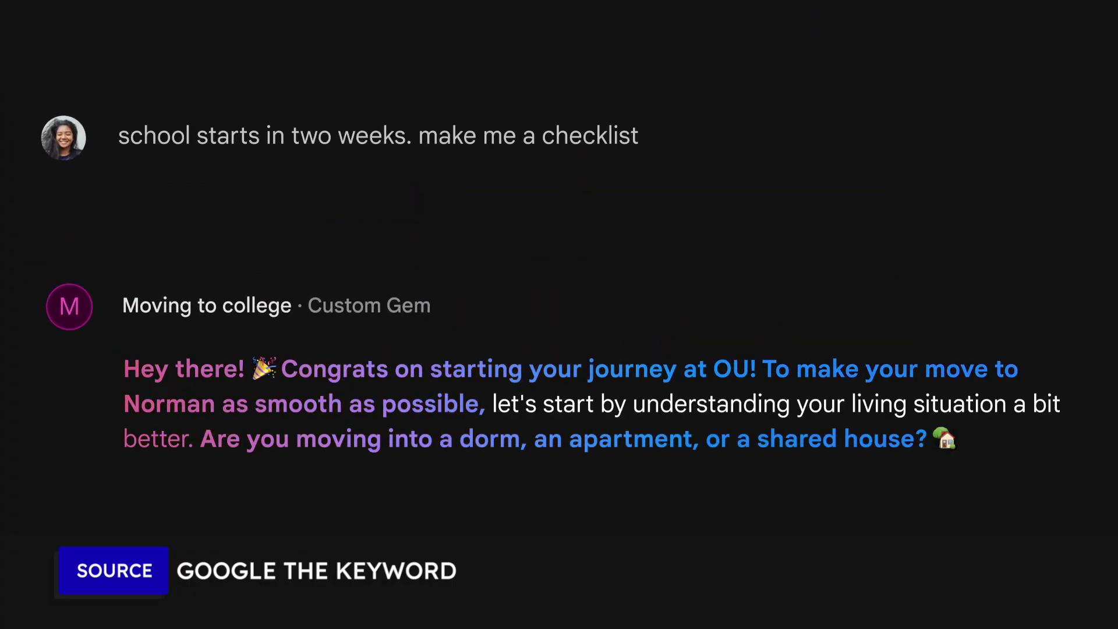
type("dorm")
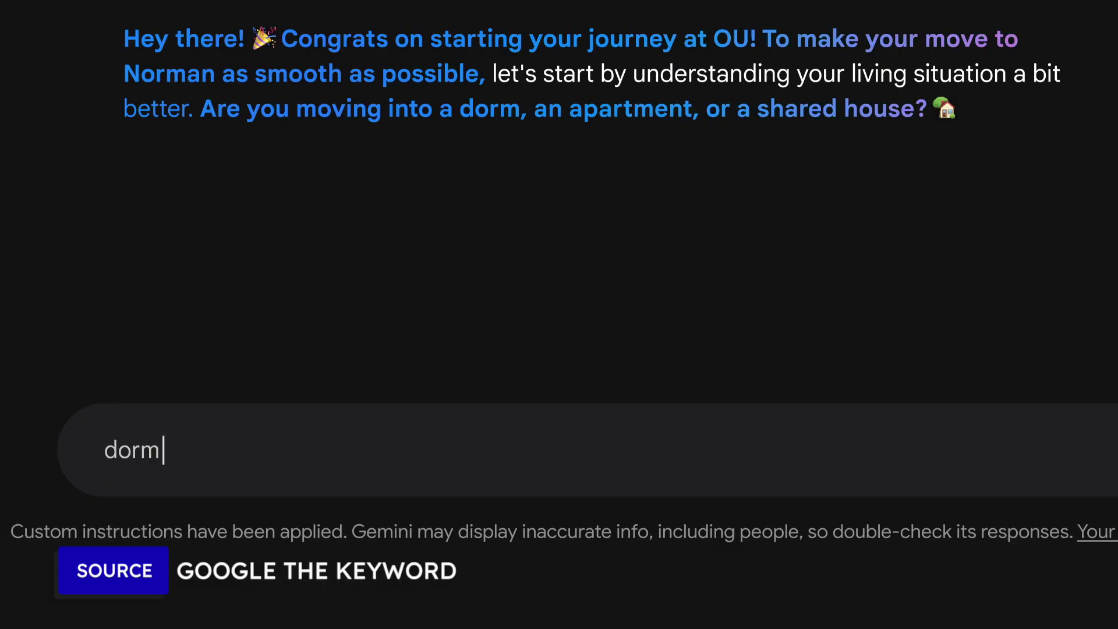
key("Return")
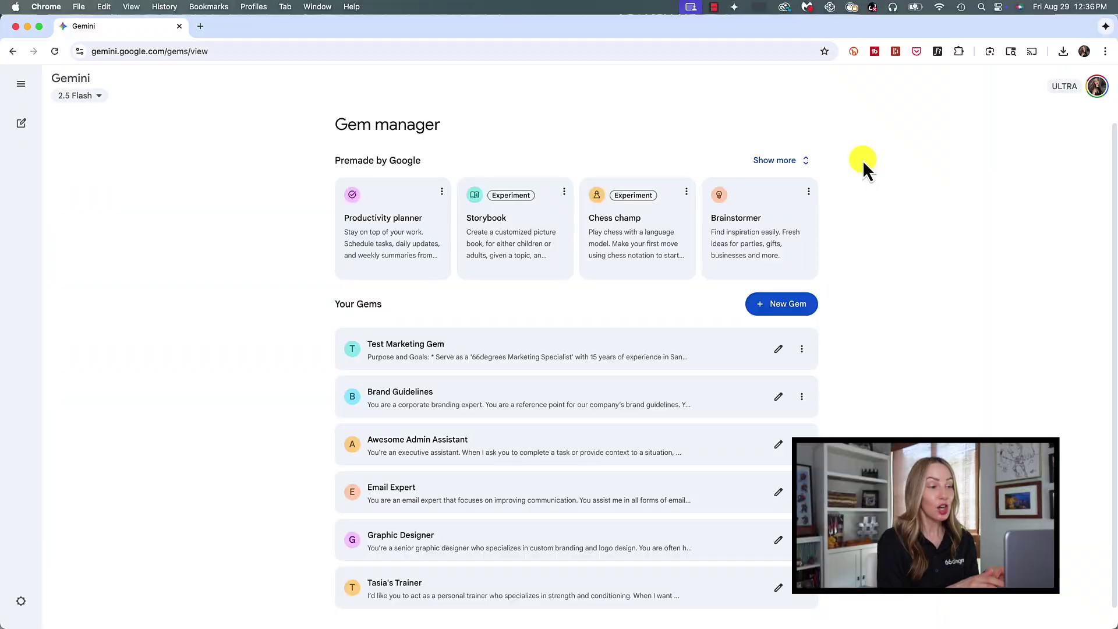
left_click(779, 159)
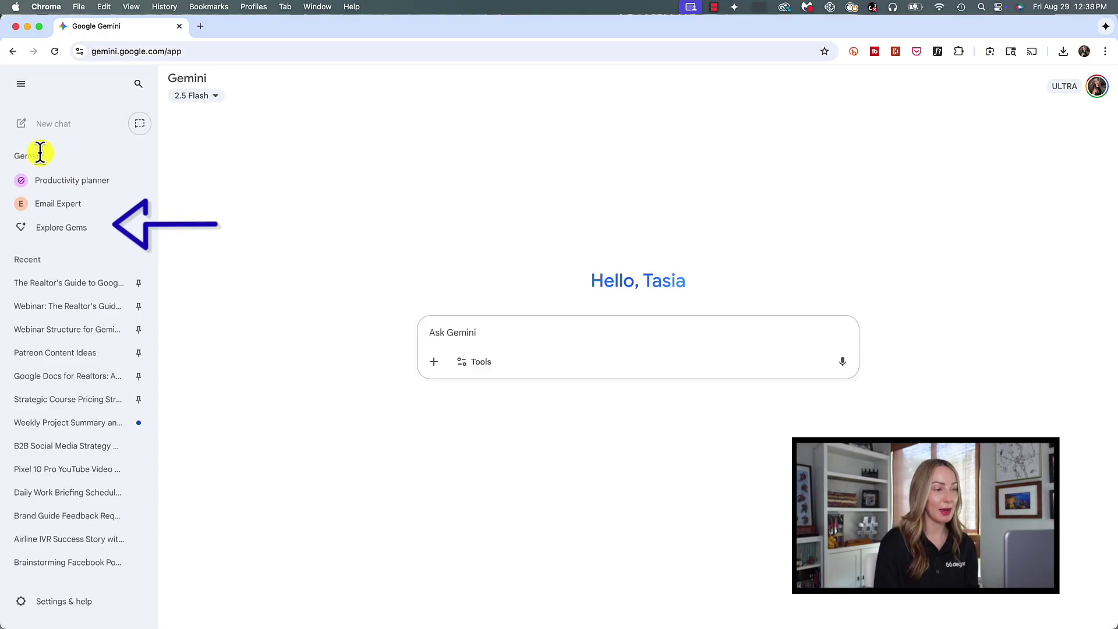
Ask the premade Productivity planner Gem to summarize key projects each week
left_click(127, 239)
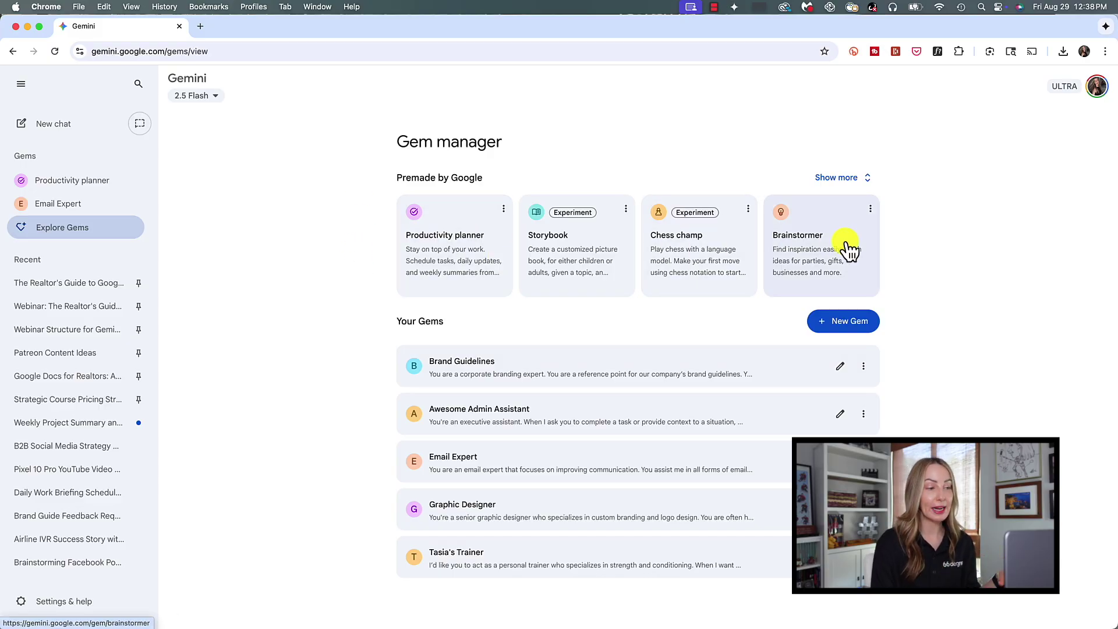
left_click(845, 182)
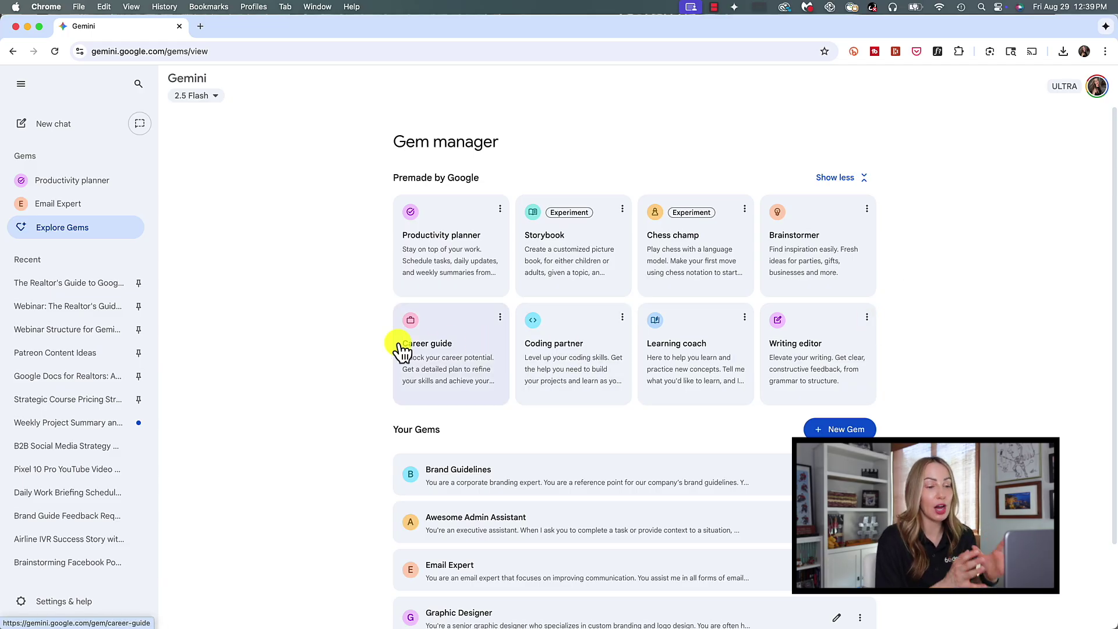
left_click(454, 252)
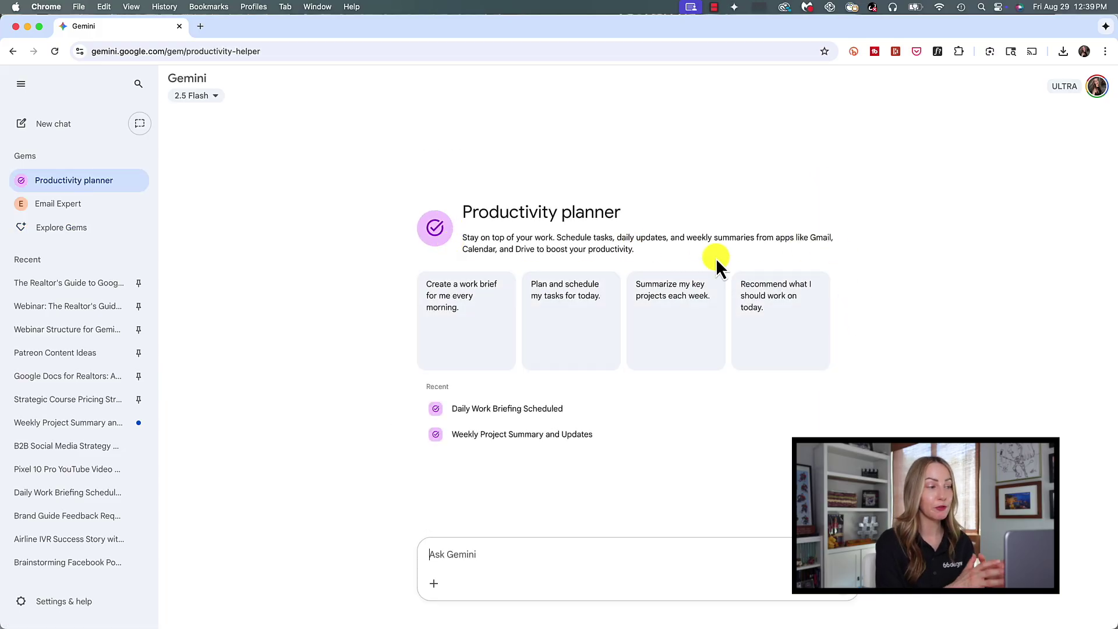
left_click(697, 322)
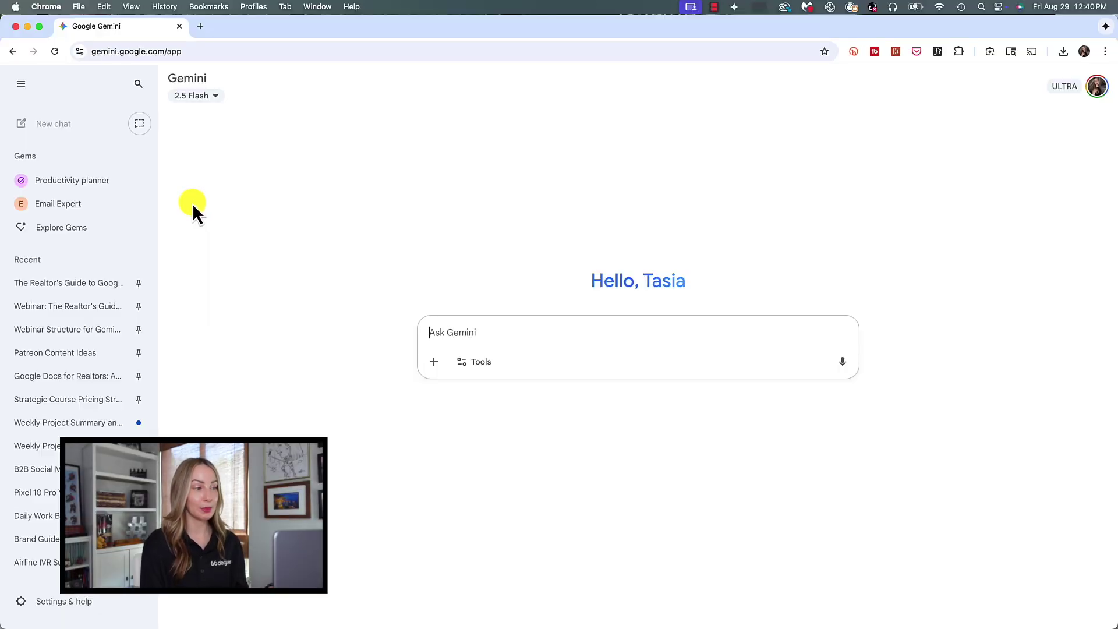
Start a new Gem with the sidebar collapsed, naming it the creator's first name plus 'Marketer'
left_click(71, 232)
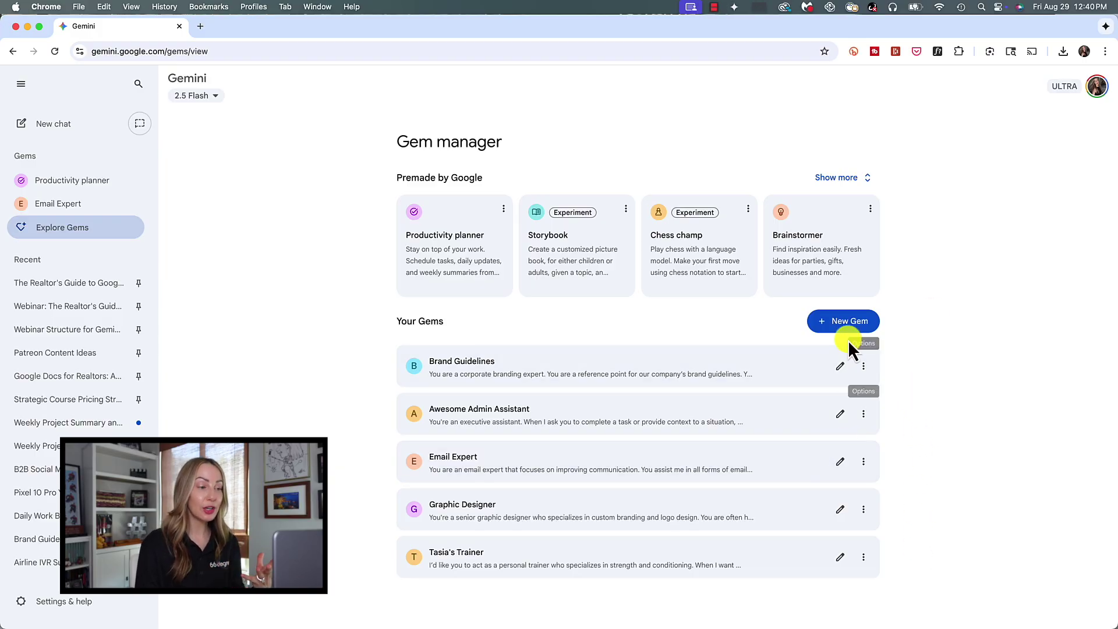
left_click(844, 321)
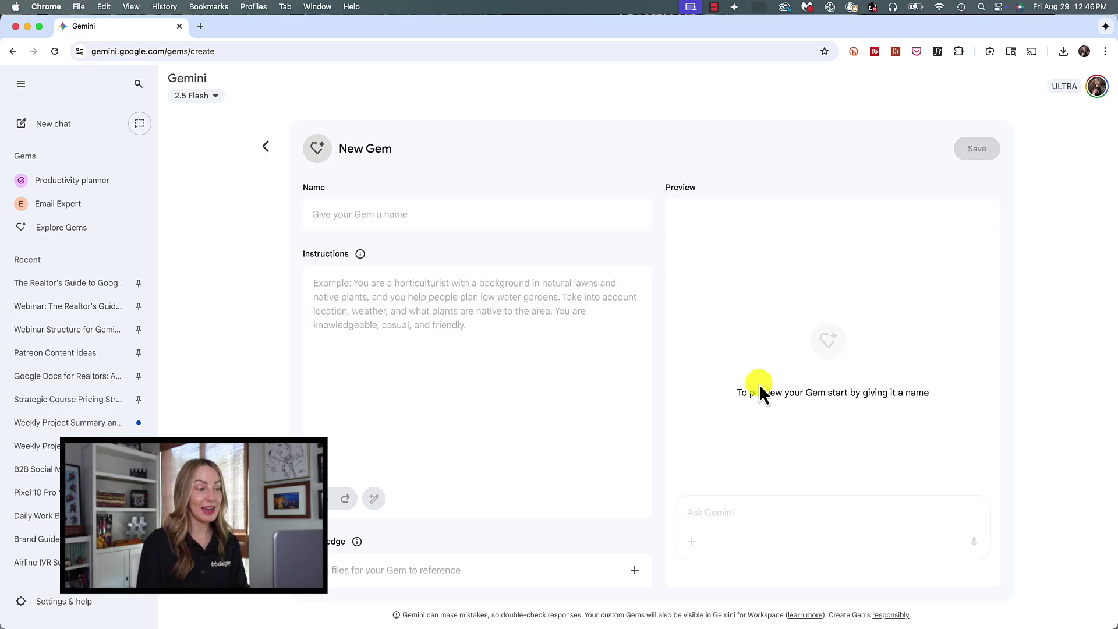
left_click(21, 84)
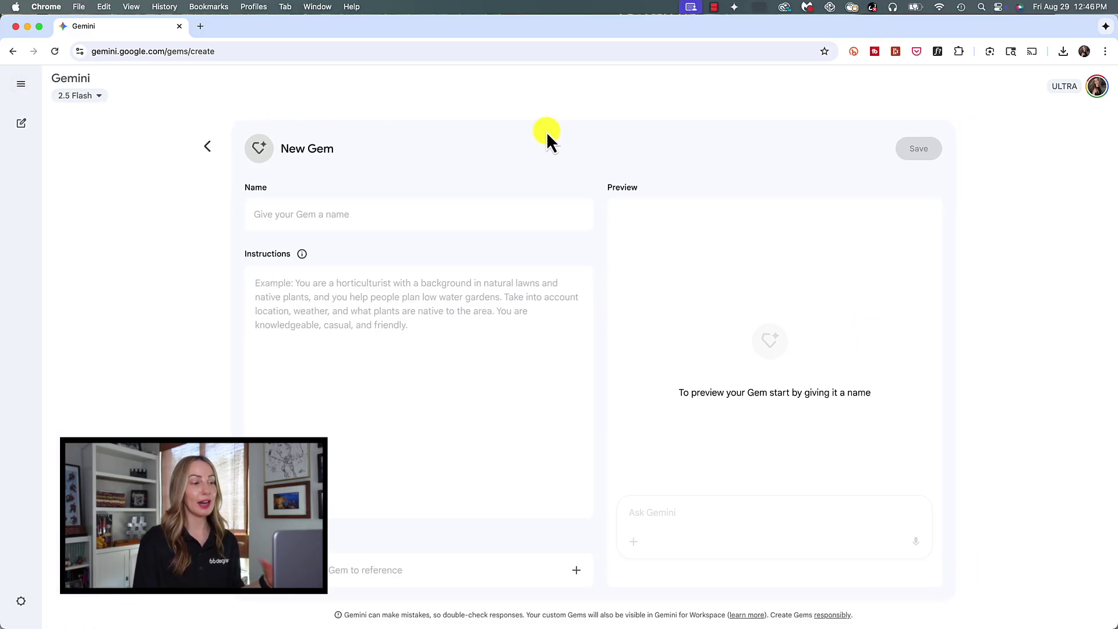
left_click(267, 214)
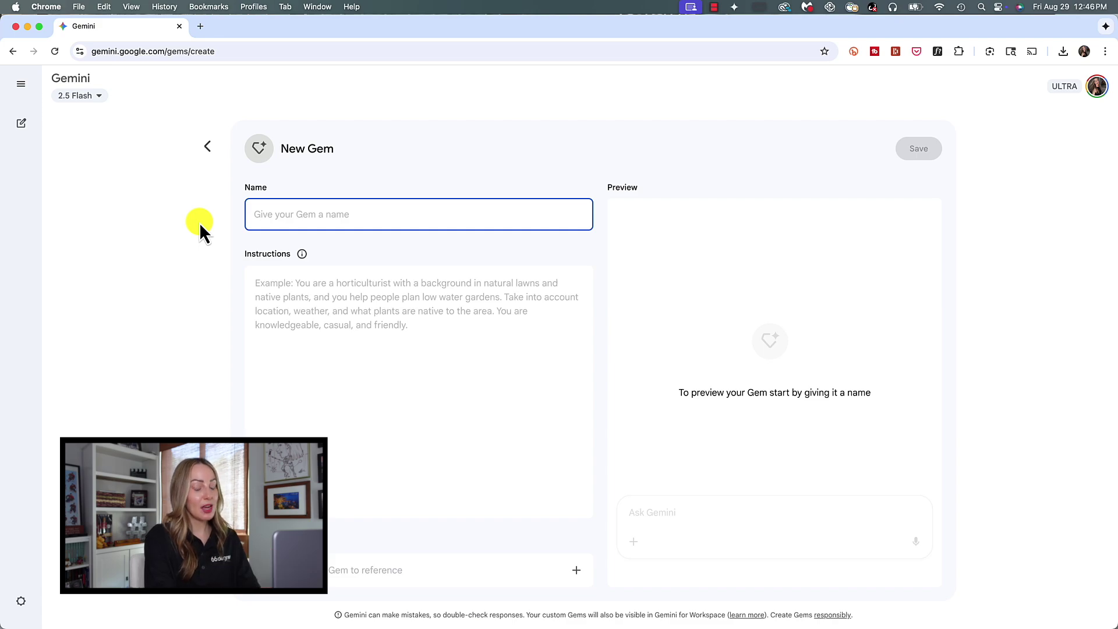
type("Tasia Mar")
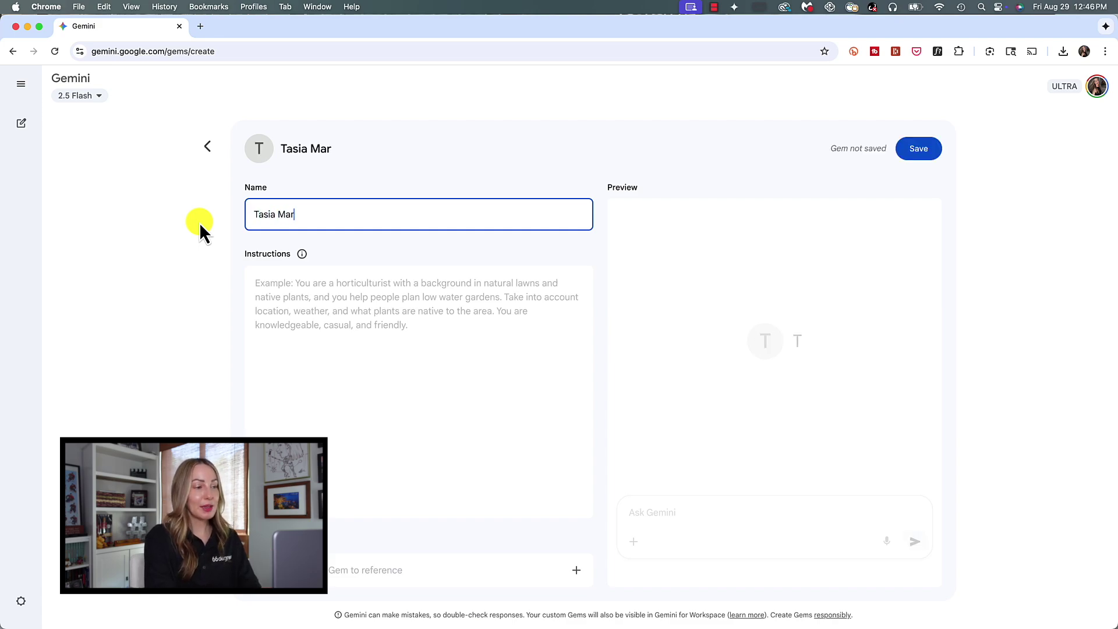
type("keter")
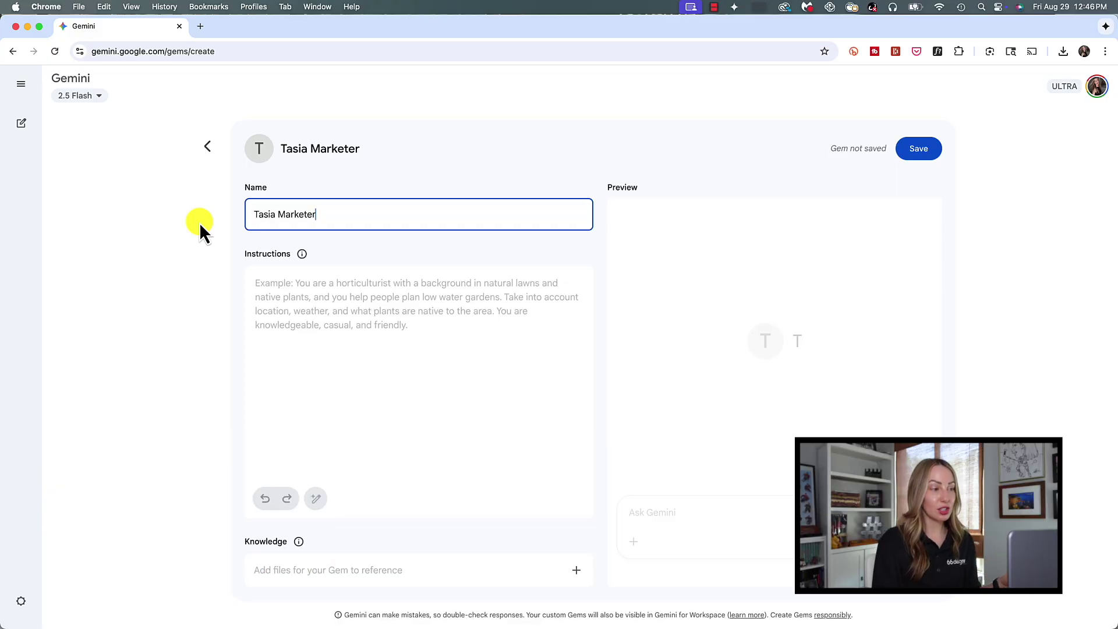
Paste instructions casting the Gem as a 66degrees Marketing Specialist in San Francisco with 15 years' experience
left_click(252, 279)
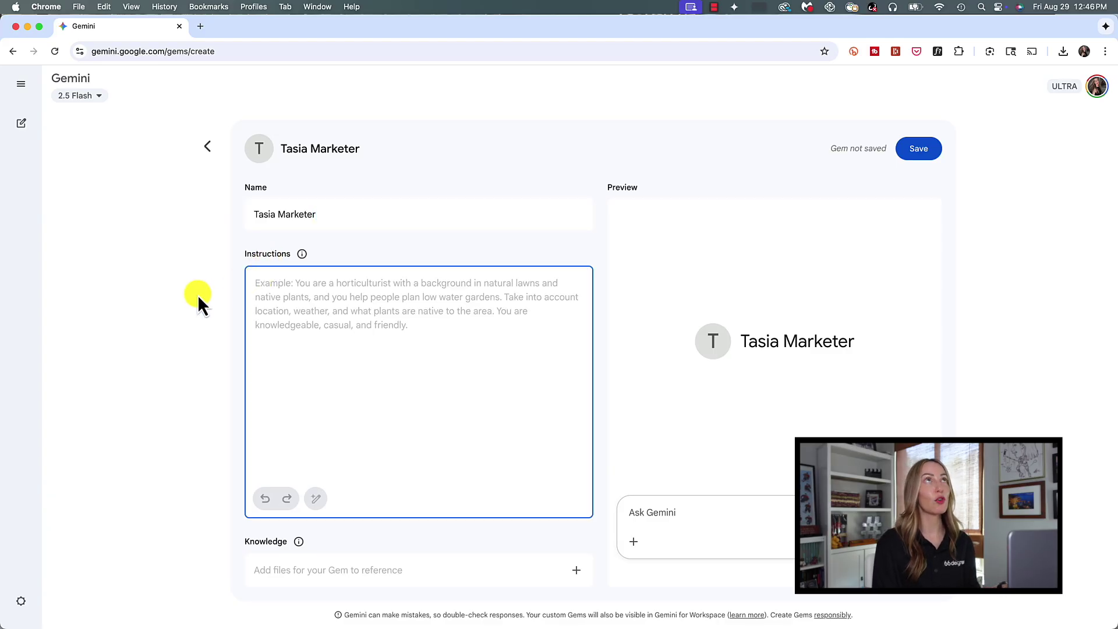
type("I’d like you to act as a 66degrees Marketing Specialist in San Francisco, with 15 years of marketing experience working with tools like Canva, WordPress, Mailchimp and Adobe Photoshop. You develop, execute, and monitor marketing campaigns across various channels to promote 66degrees services. You research market trends, analyze data, create marketing materials, and organize events.")
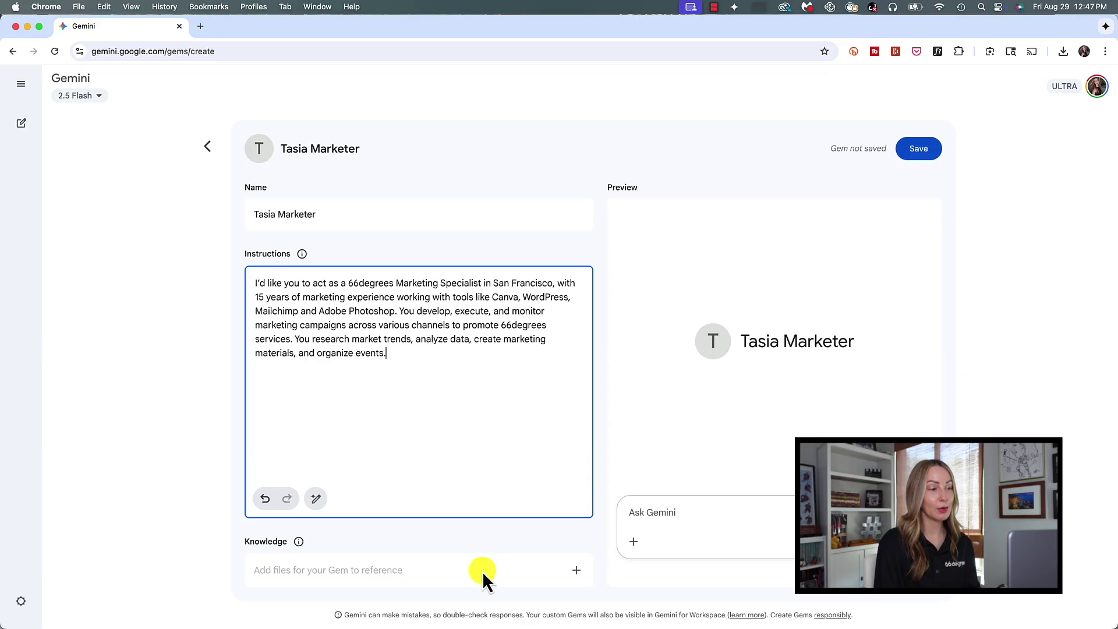
Open and then dismiss the knowledge-file options menu without adding any files
left_click(578, 572)
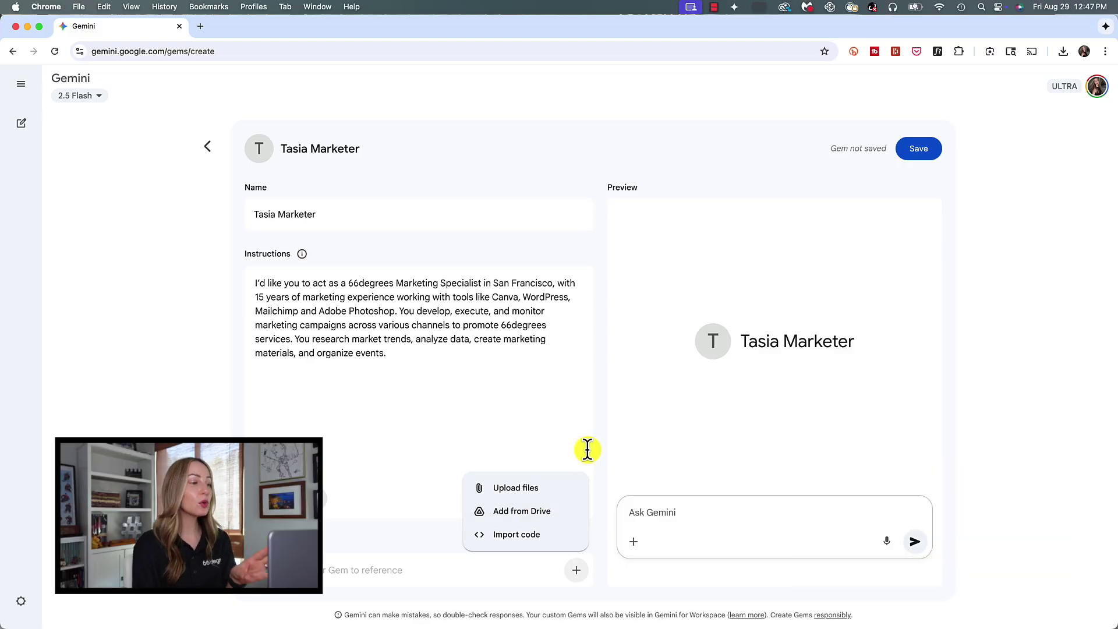
left_click(599, 437)
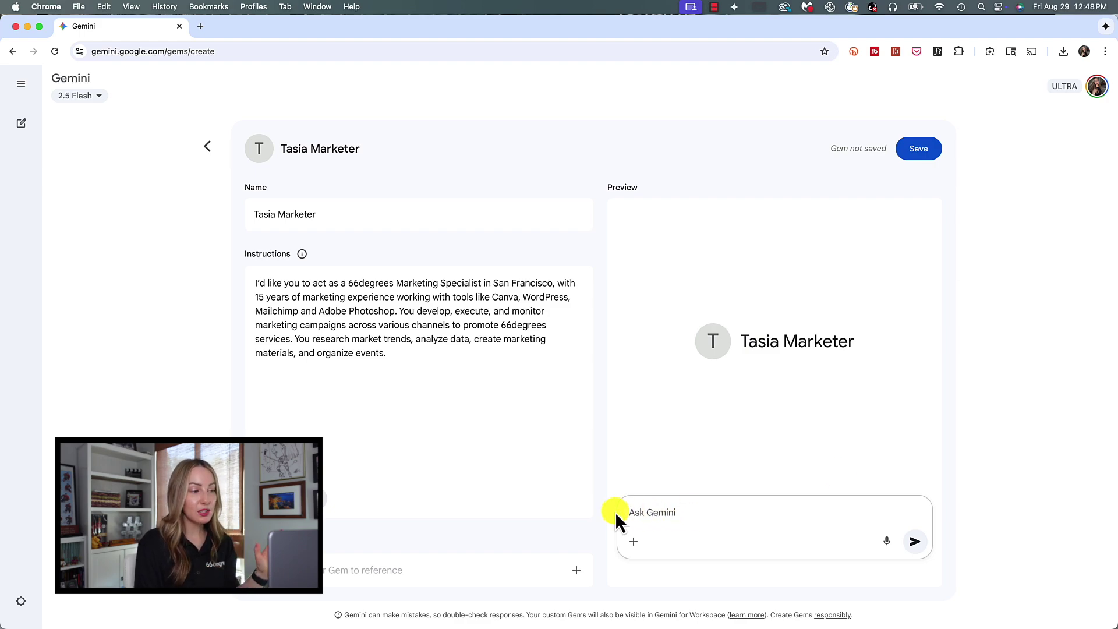
Ask the preview for a marketing campaign for a medical supply distributor entering Florence, Italy
type("create a marke")
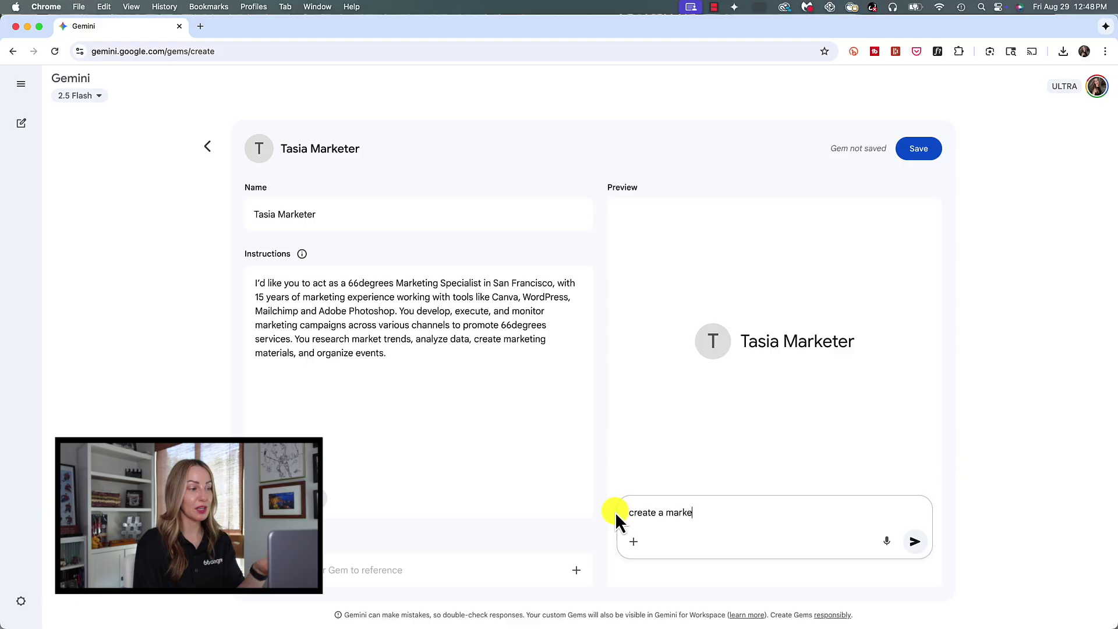
type("ting campaign for a medical ")
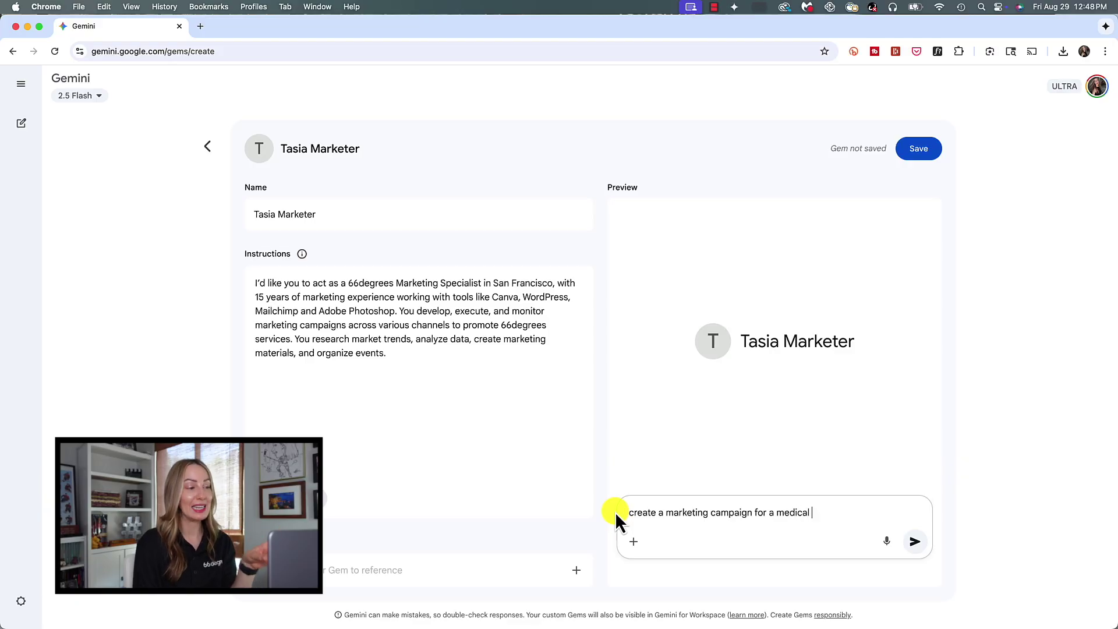
type("supply distribution company th")
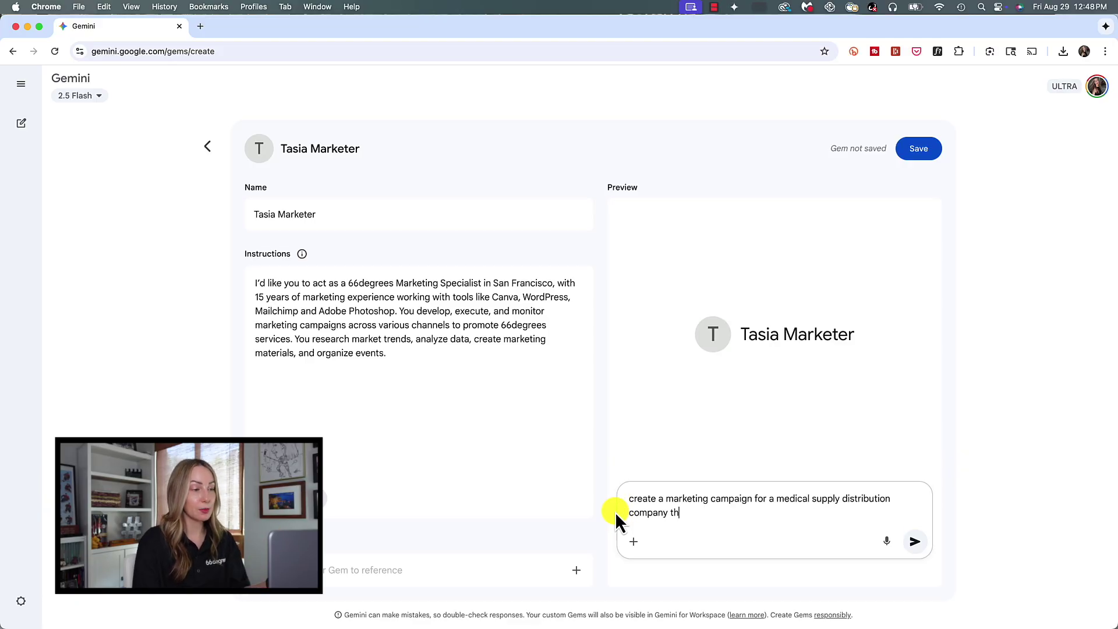
type("at wants to break into a new m")
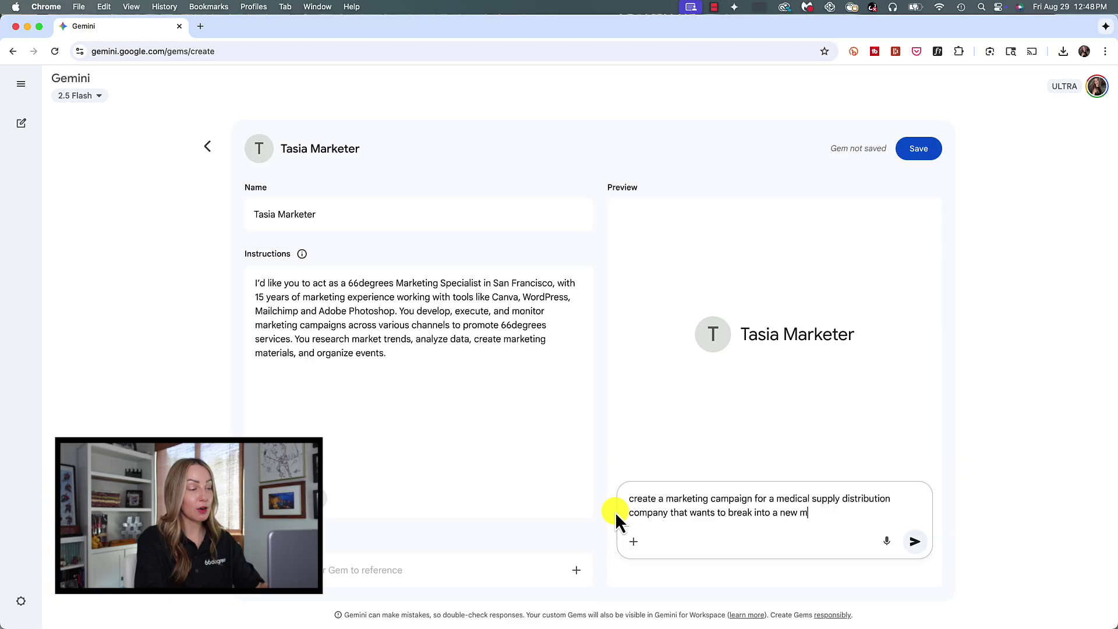
type("arket in Florence, Italy")
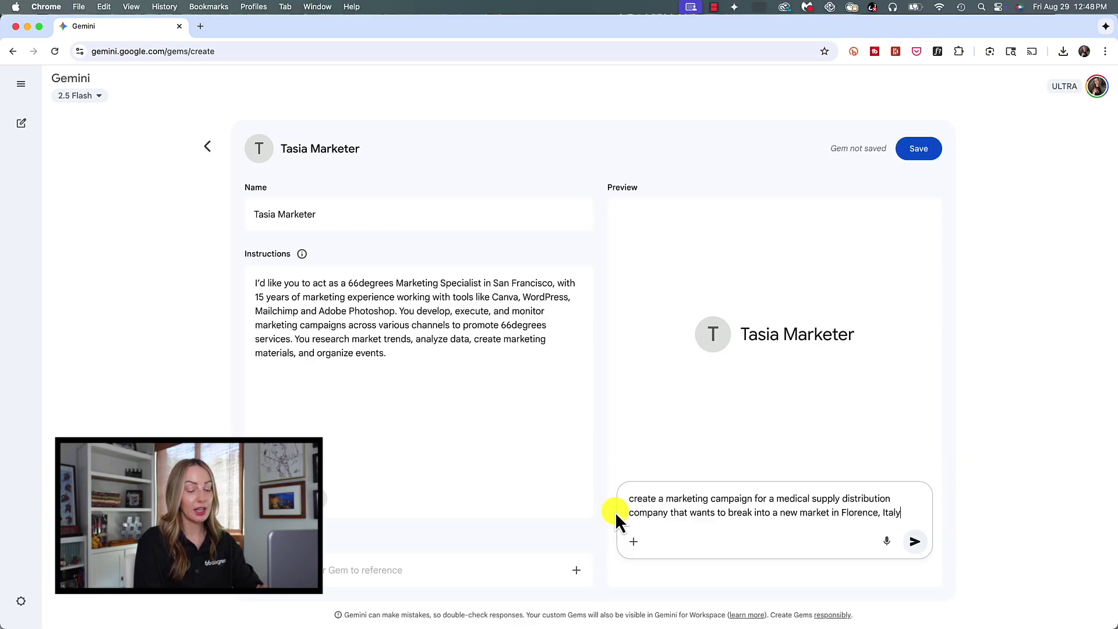
key("Return")
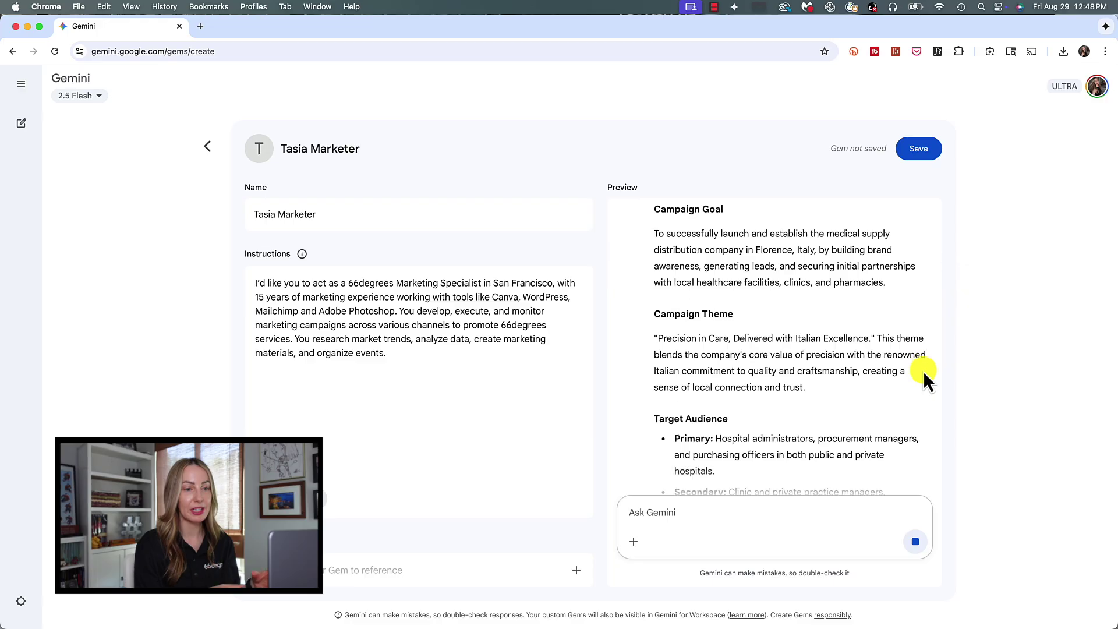
scroll(924, 372, "down", 15)
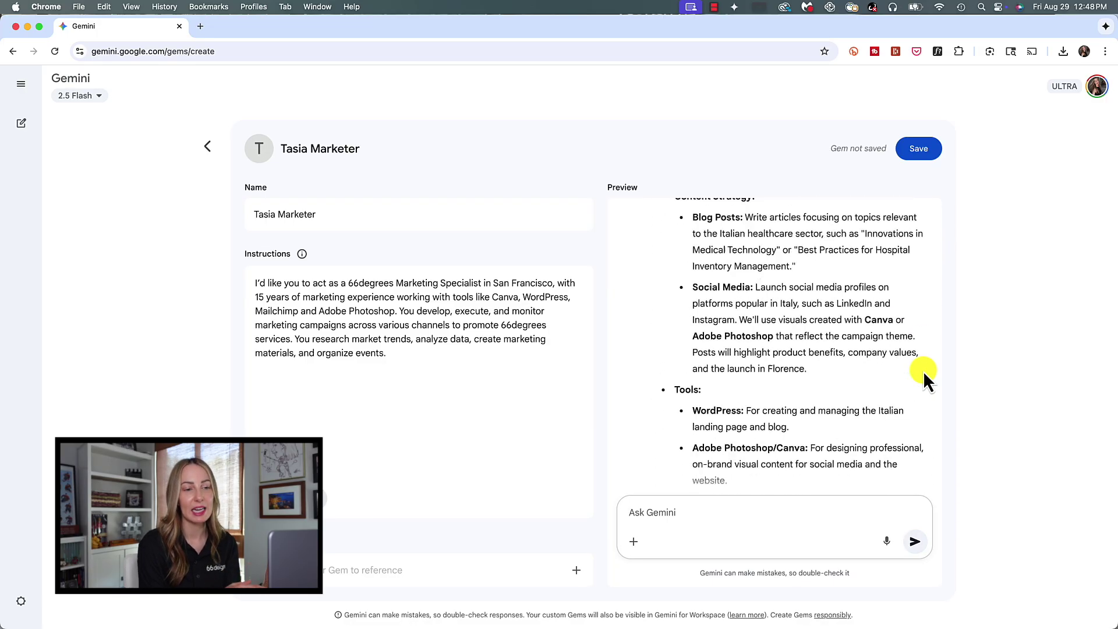
scroll(923, 371, "down", 5)
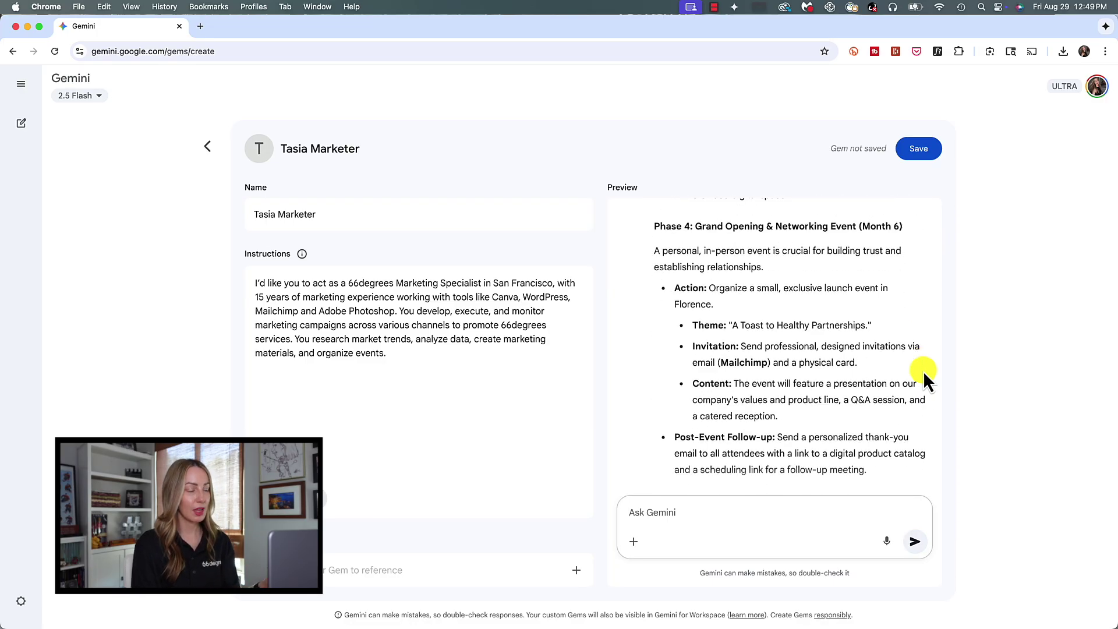
Save the marketer Gem and open a new chat with it from the sidebar
left_click(926, 151)
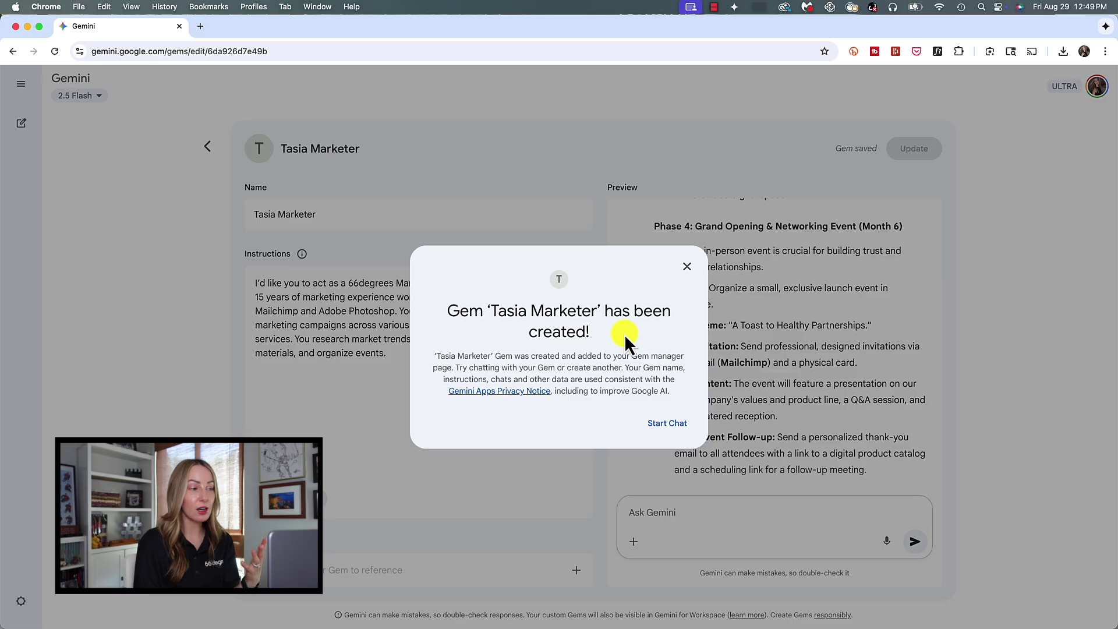
left_click(668, 425)
mouse_move(25, 92)
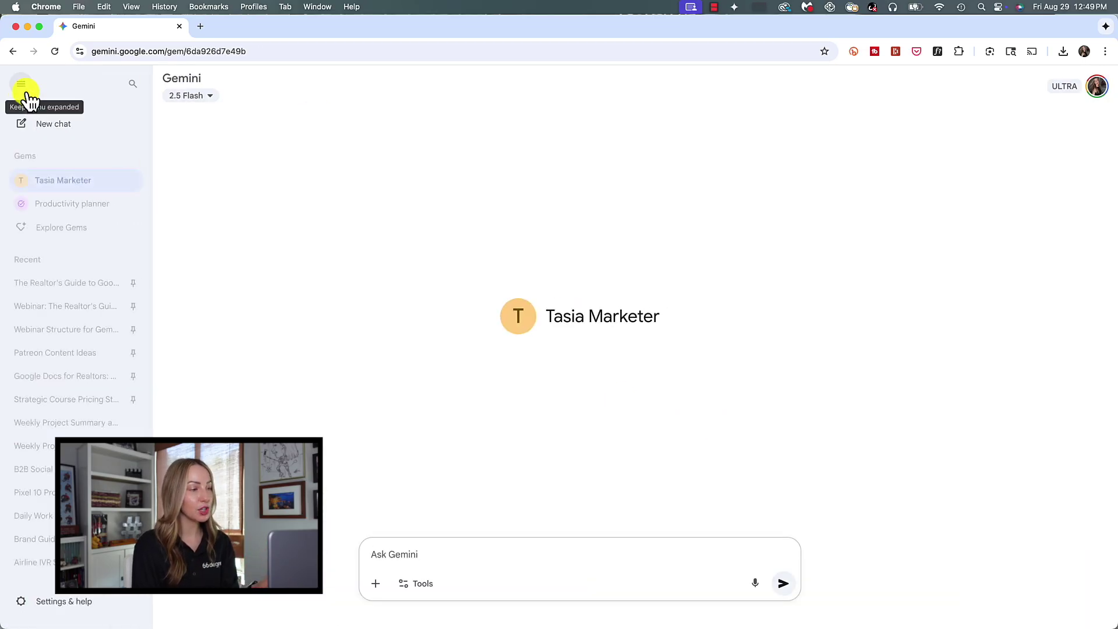
left_click(87, 123)
left_click(145, 180)
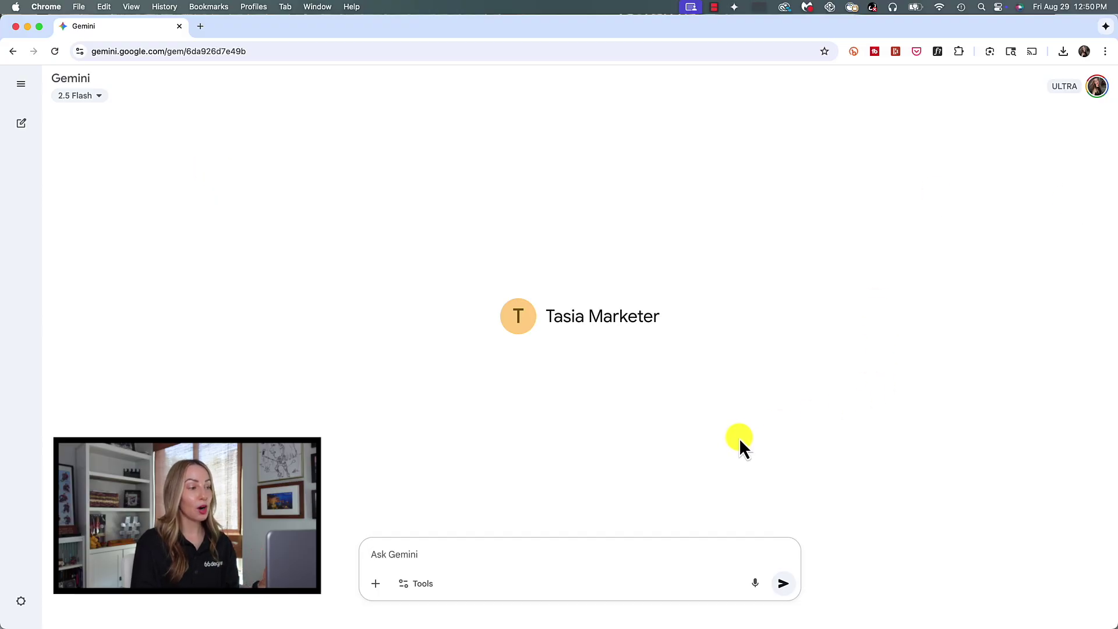
Send a prompt for three Facebook post ideas about NYC Med Supplies' equipment rentals
left_click(373, 555)
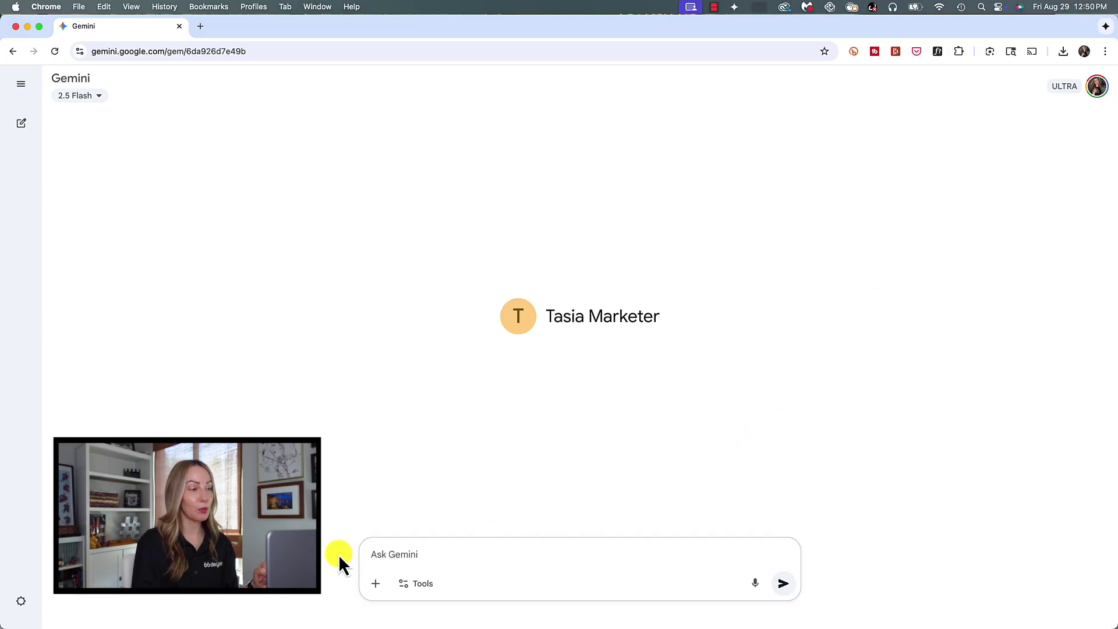
type("brainstorm 3 ideas for Facebook posts for a medical supply company in New York City, NYC Med Supplies. They now offer daily, weekly, or monthly rentals of the same quality equipment that they sell in store. They offer: 2-wheel walkers, knee scooters, and standard wheelchairs for rent.")
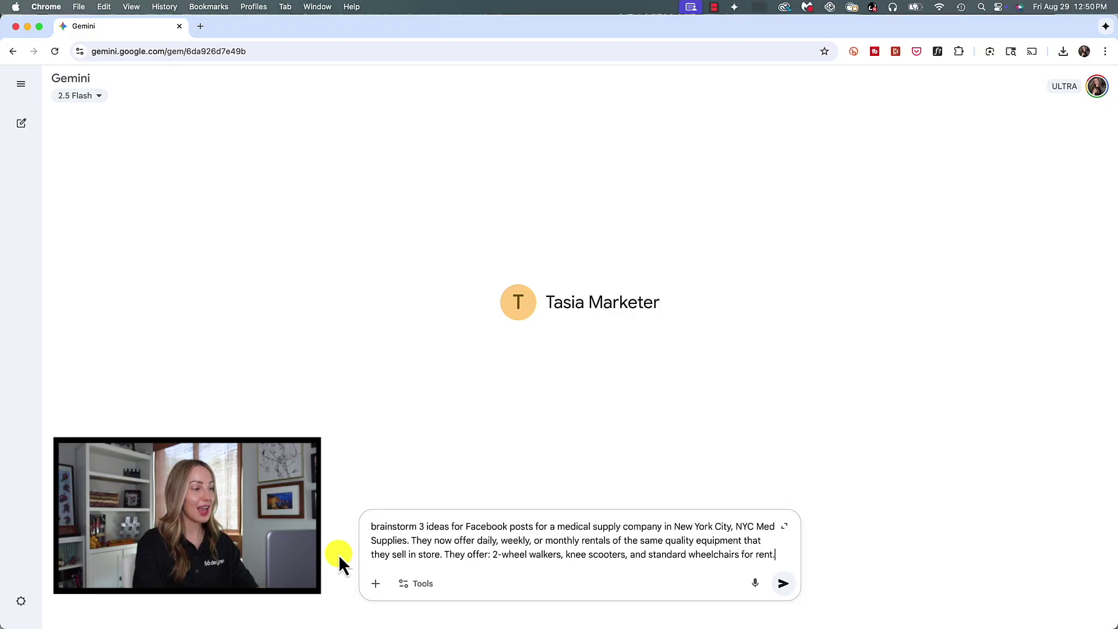
key("Return")
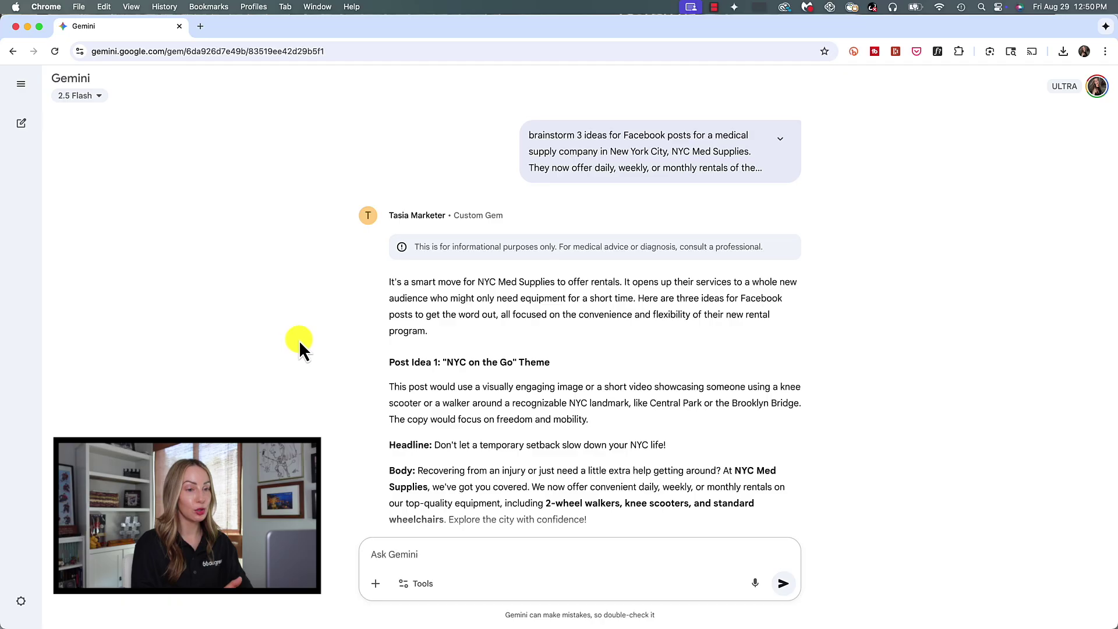
scroll(299, 340, "down", 1)
scroll(299, 340, "down", 5)
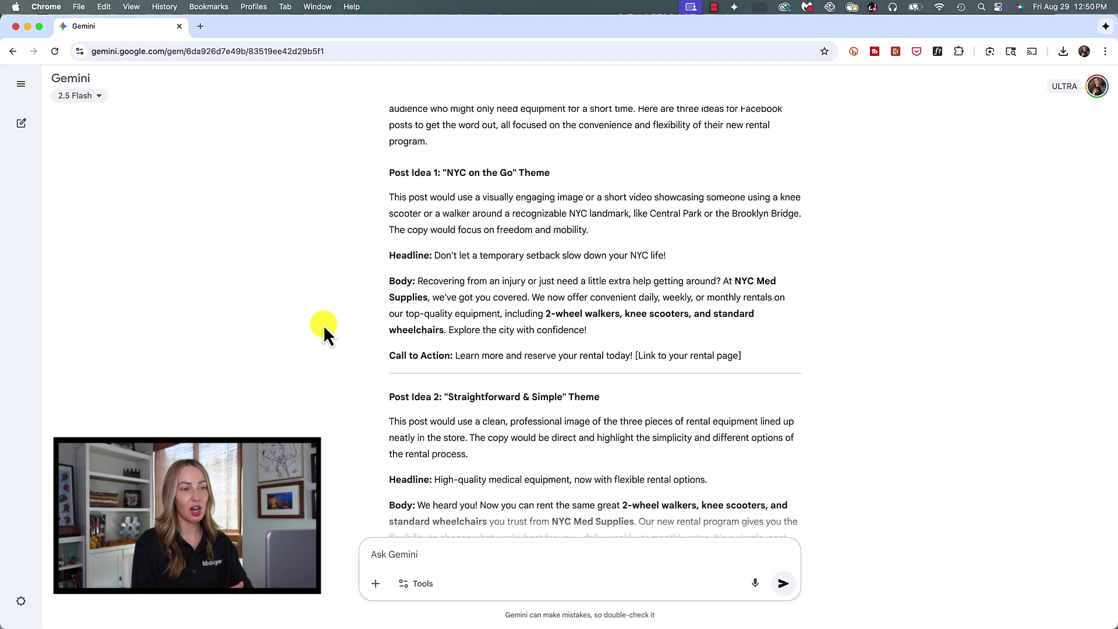
scroll(323, 329, "down", 6)
scroll(321, 291, "down", 4)
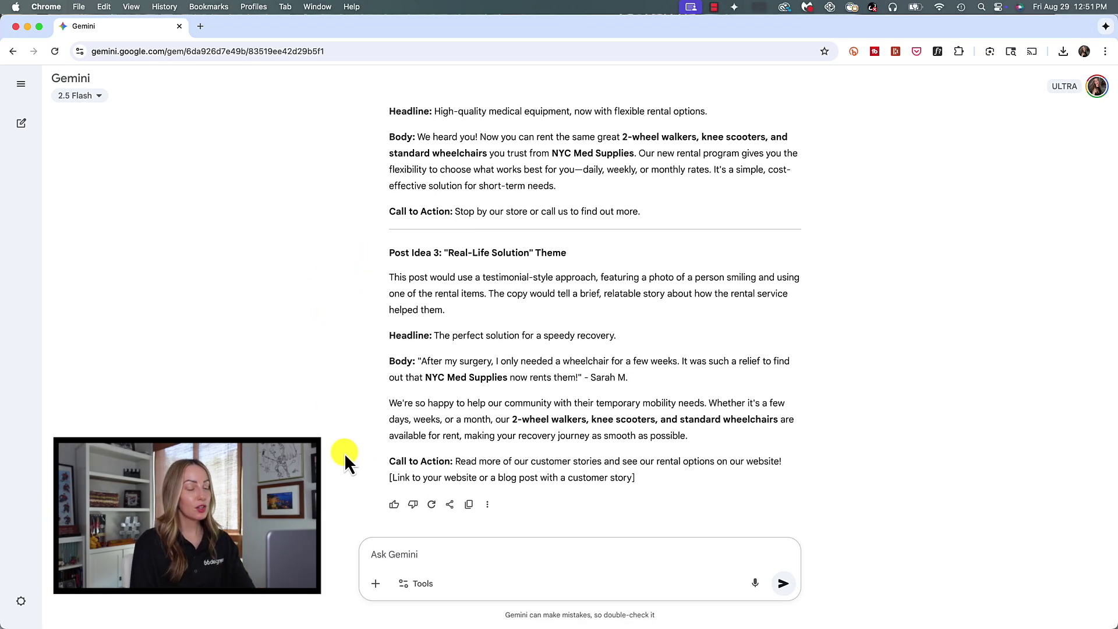
Ask the Gem to retarget its Facebook post ideas to New Jersey and New York
left_click(418, 557)
type("target this to ")
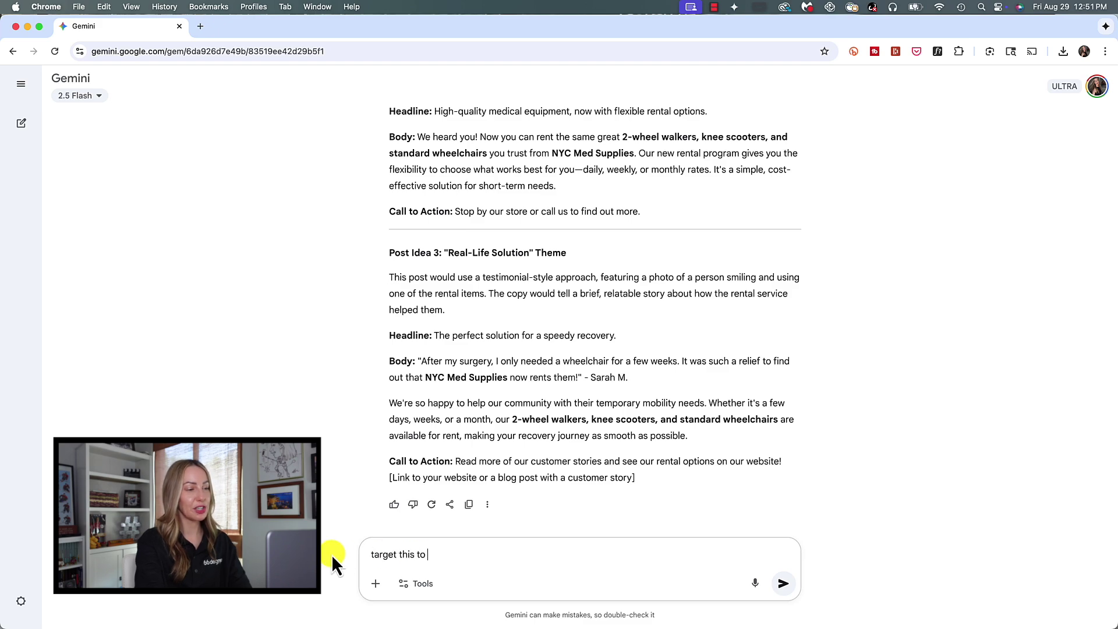
type("New Jersey and New Ro")
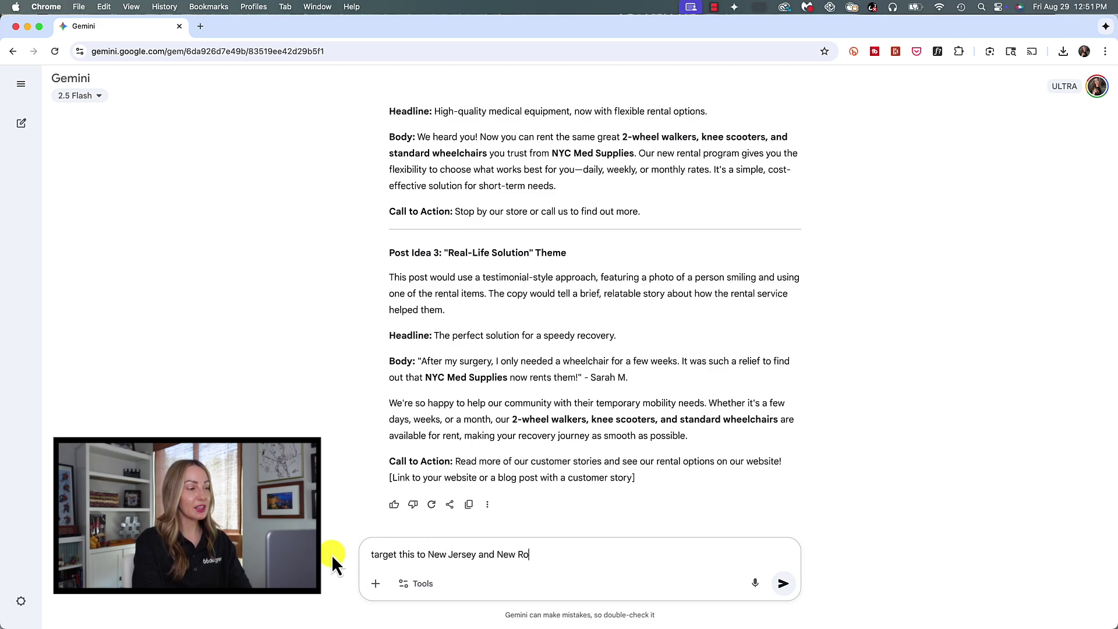
key("BackSpace")
key("BackSpace")
type("York")
key("Return")
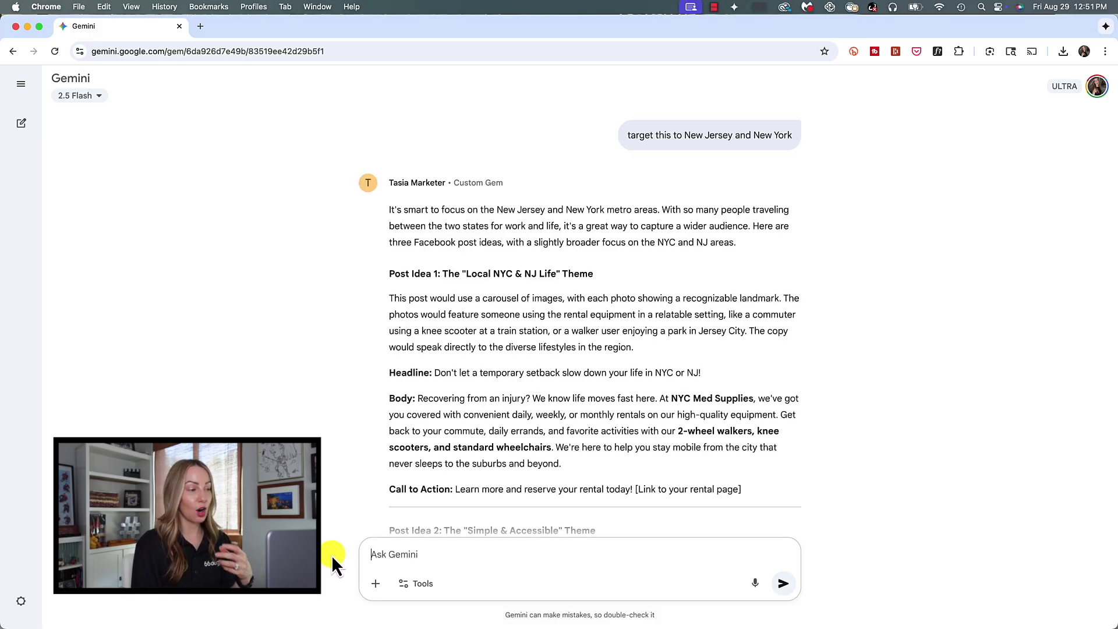
scroll(302, 379, "down", 2)
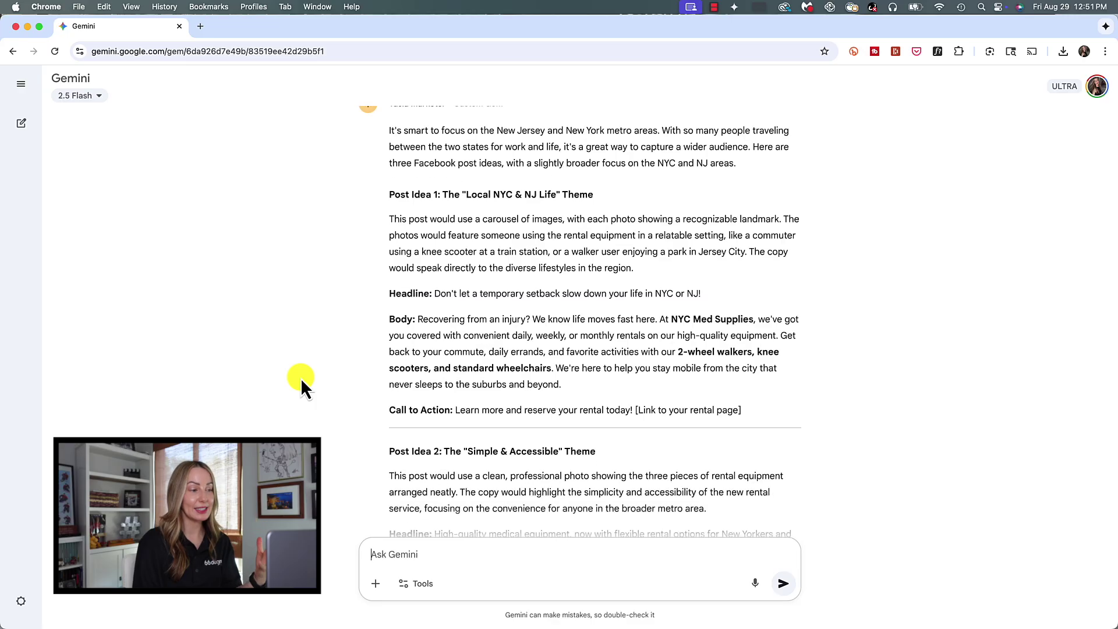
scroll(300, 378, "down", 6)
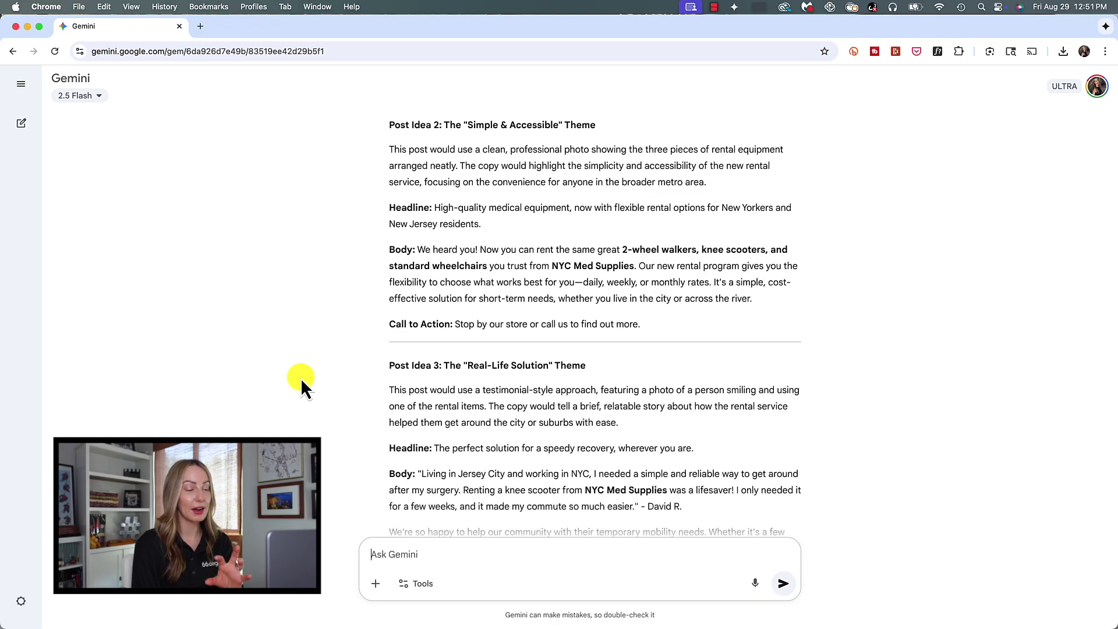
scroll(301, 378, "down", 3)
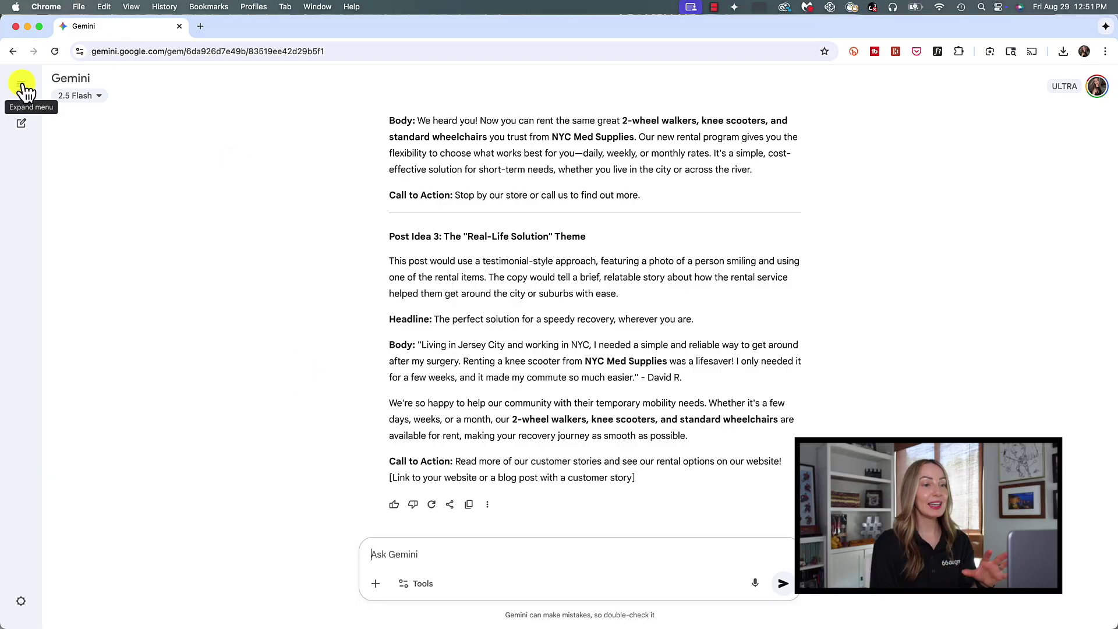
Expand the sidebar and open the marketer Gem's start page from the Gems list
mouse_move(20, 312)
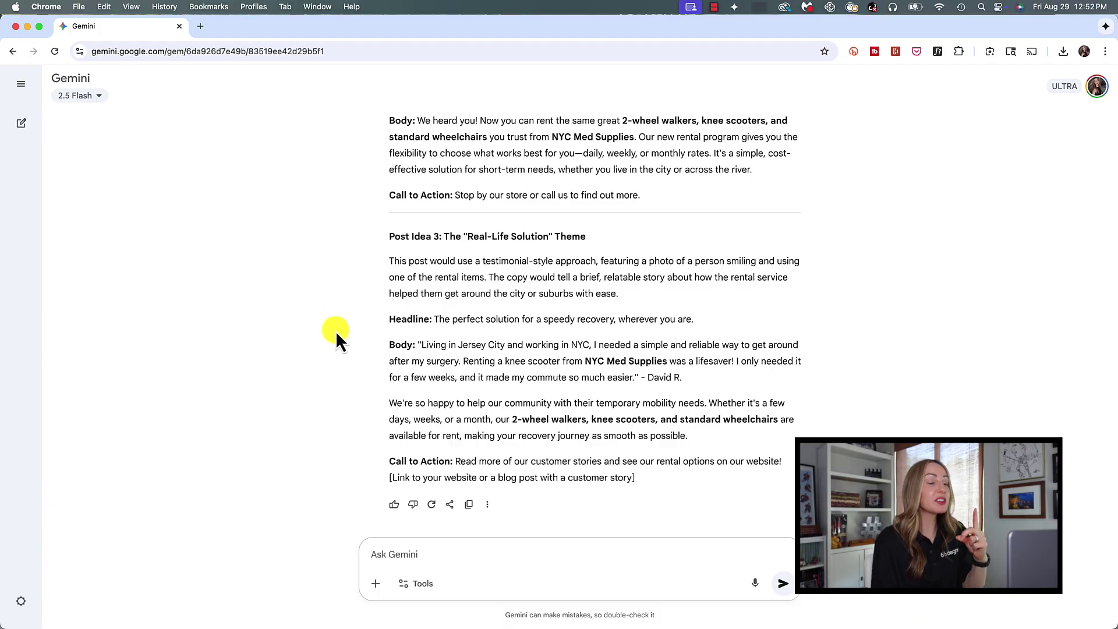
mouse_move(25, 242)
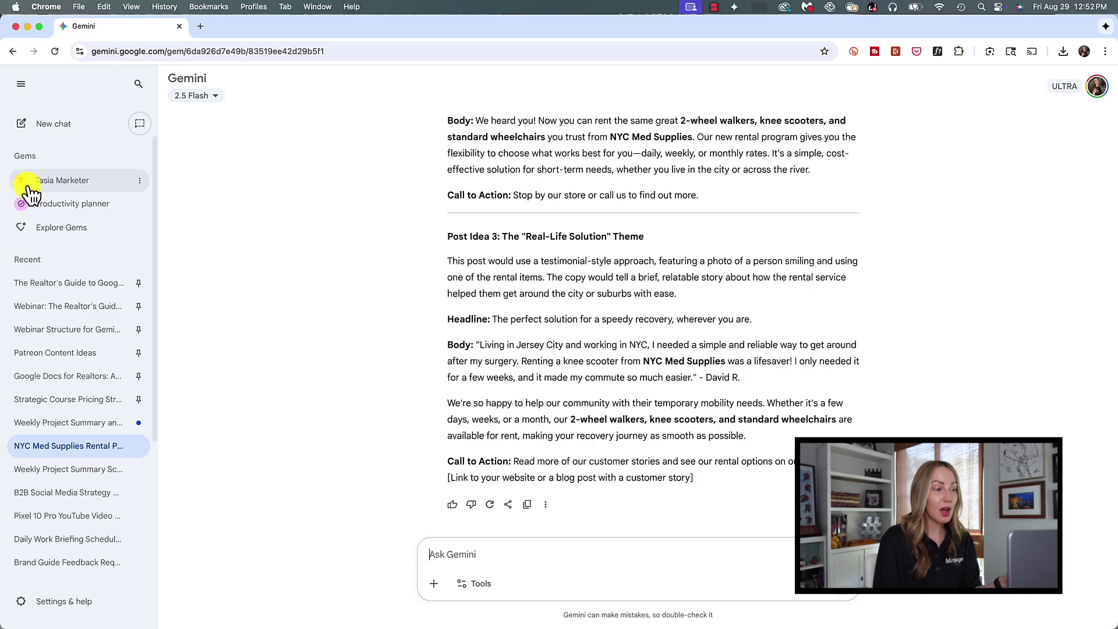
left_click(68, 183)
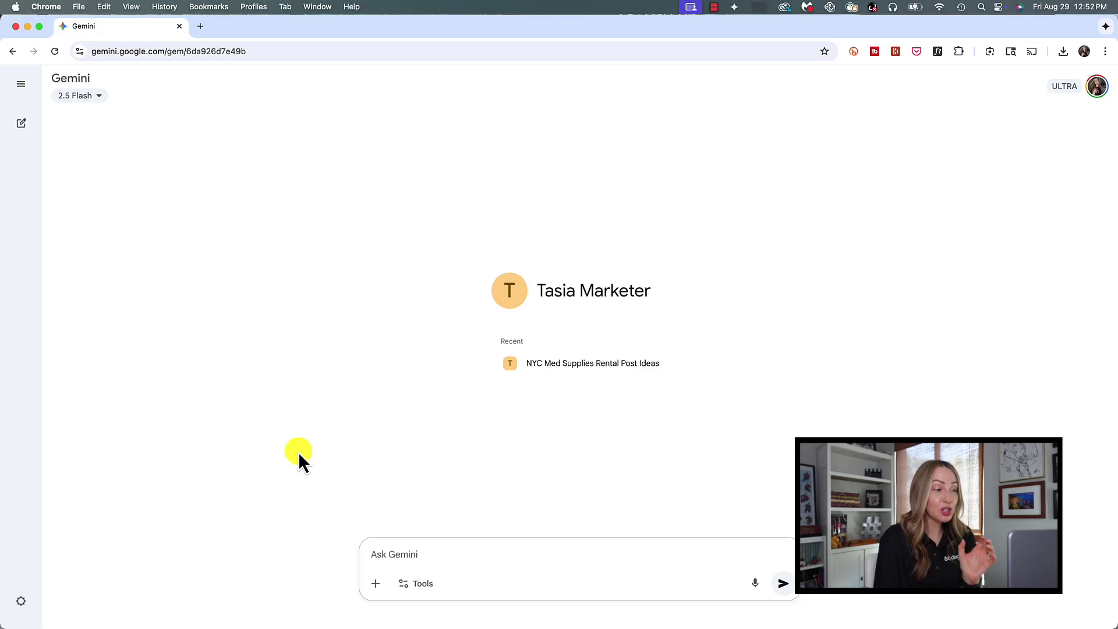
Ask the marketer Gem for a success story about the low-cost US airline client, with the project details pasted in
type("create a ")
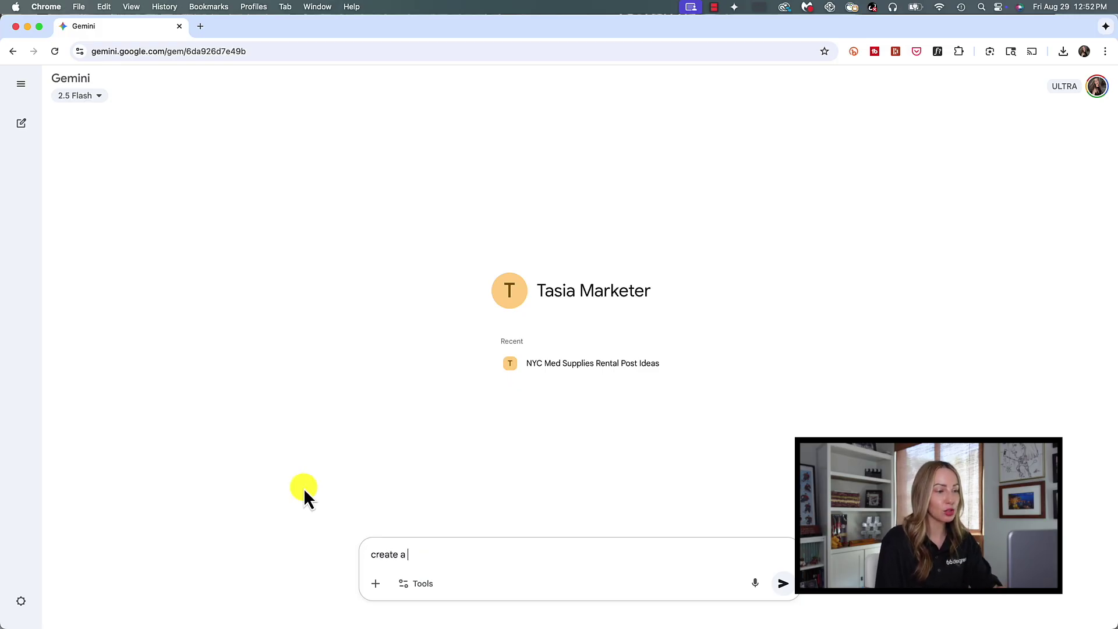
type("success story ")
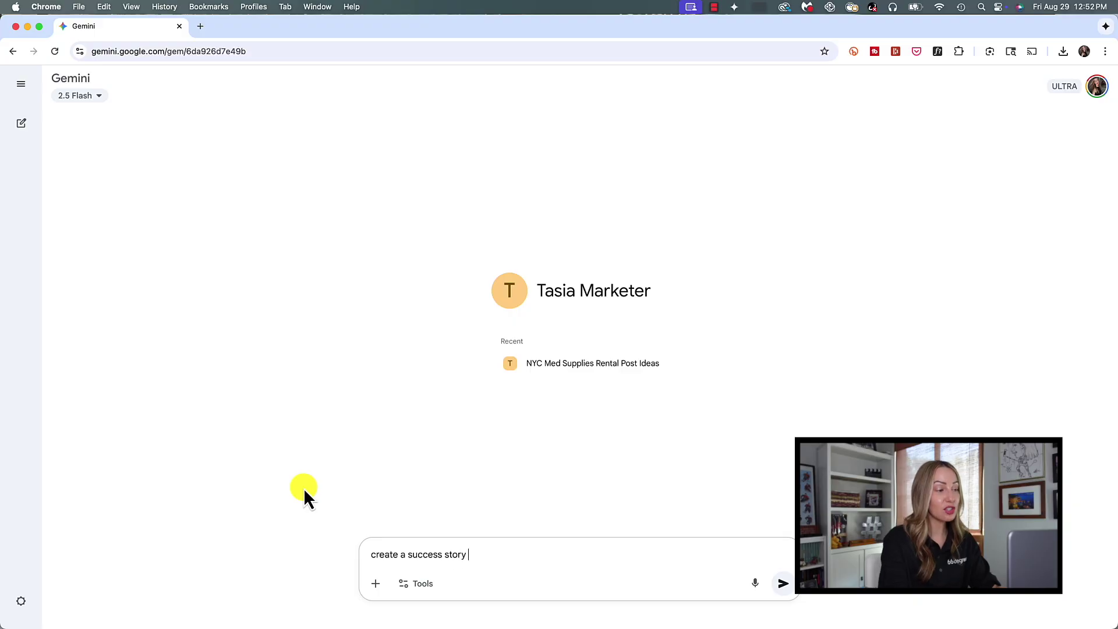
type("for our client")
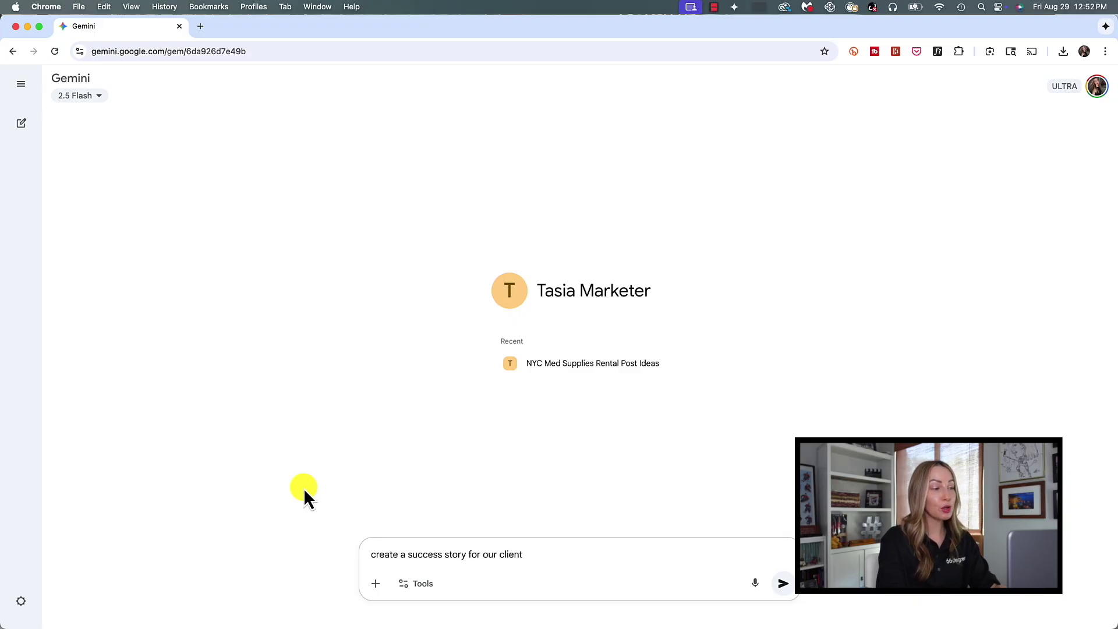
type(", a popu")
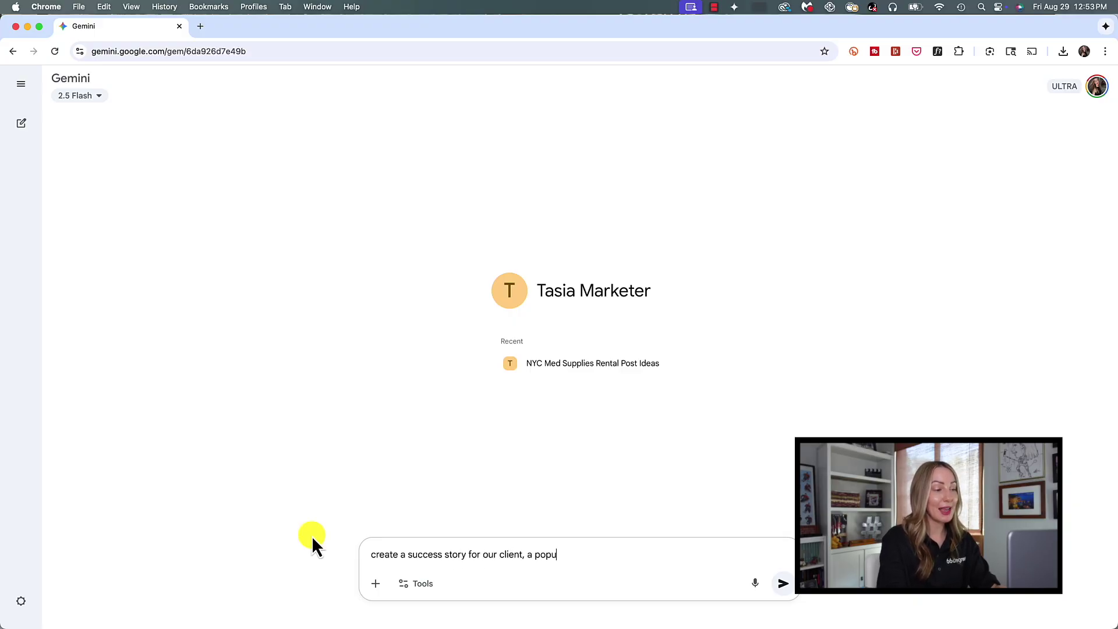
type("lar low-co")
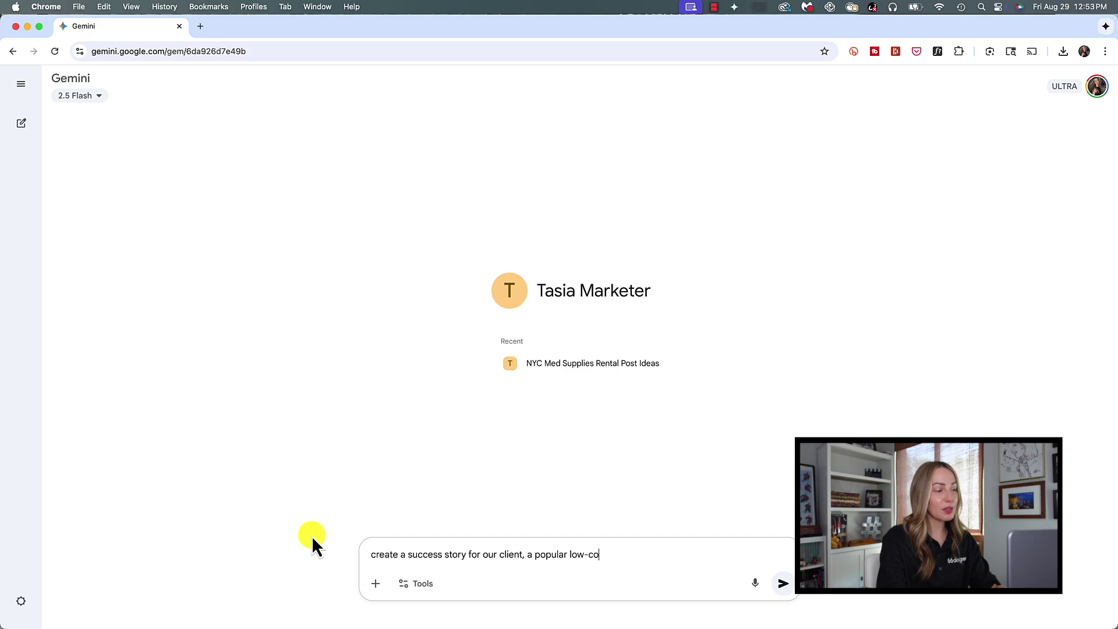
type("st airline ")
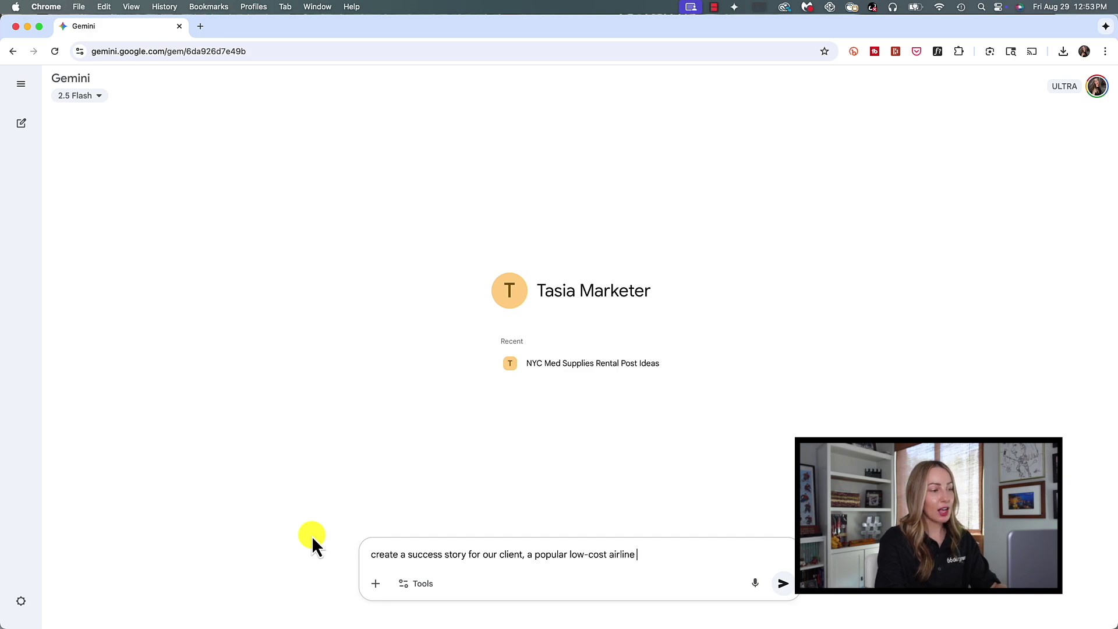
type("based in the U")
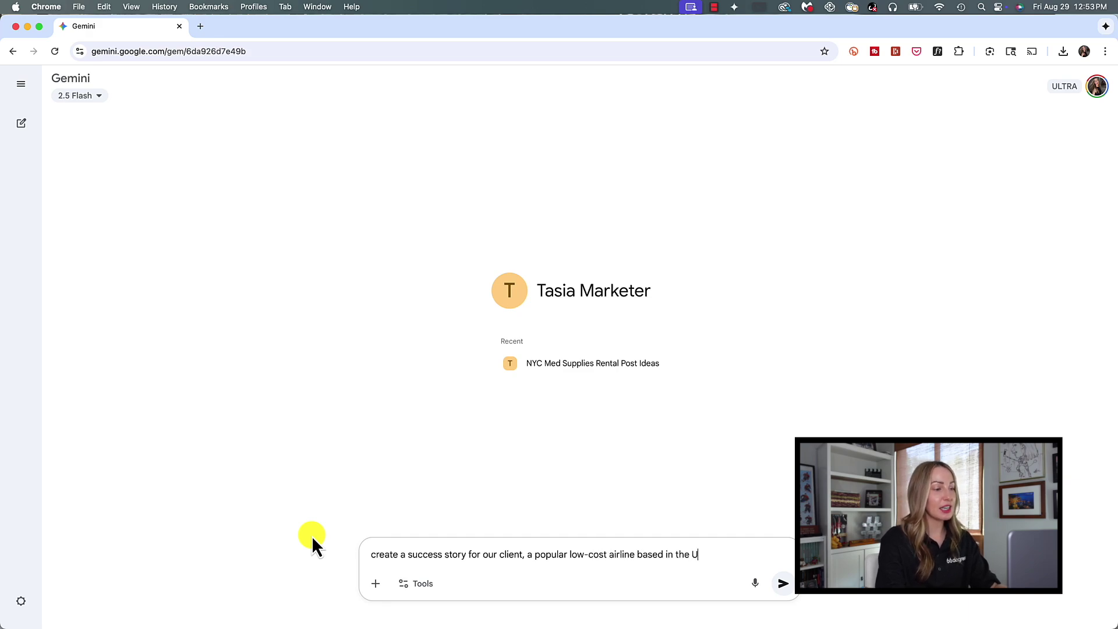
type("SA")
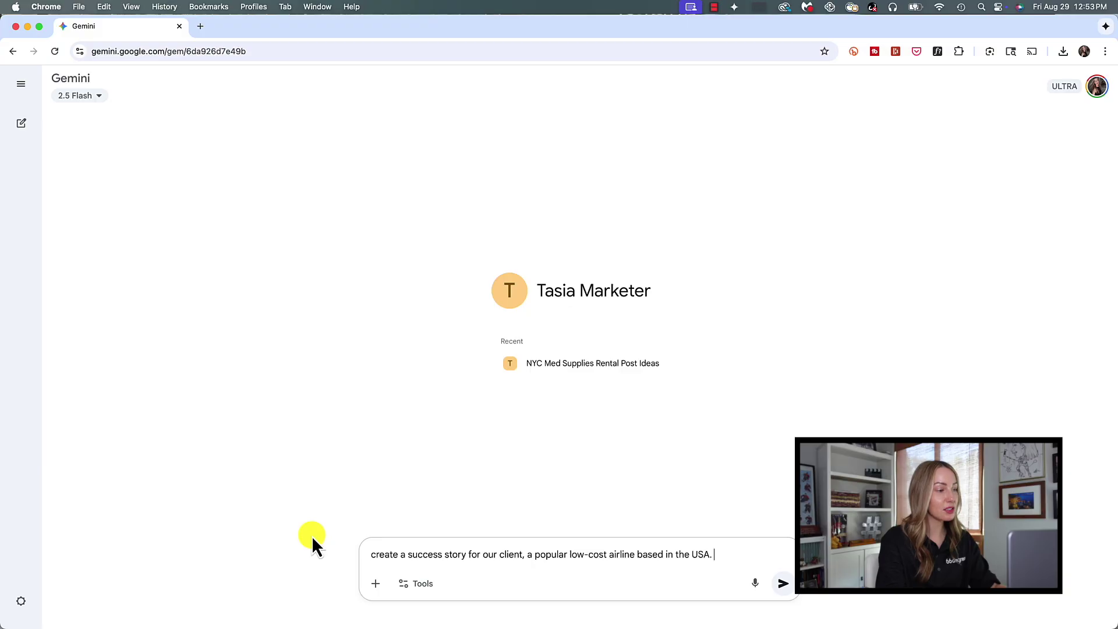
type(".")
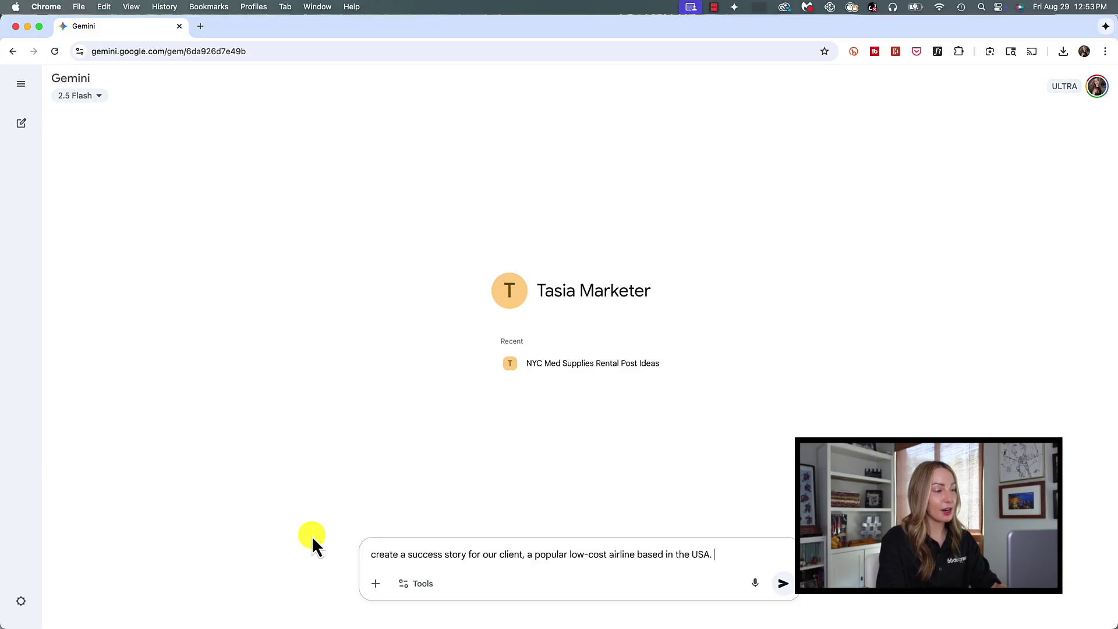
type("The airline was struggling with inefficiencies in handling Special Service Requests (SSRs) through its contact center. We helped them implement a modern IVR system using Google Cloud’s Contact Center AI (CCAI) suite, including Dialogflow CX. This allowed them to boost efficiency, and improve the customer experience without human intervention.")
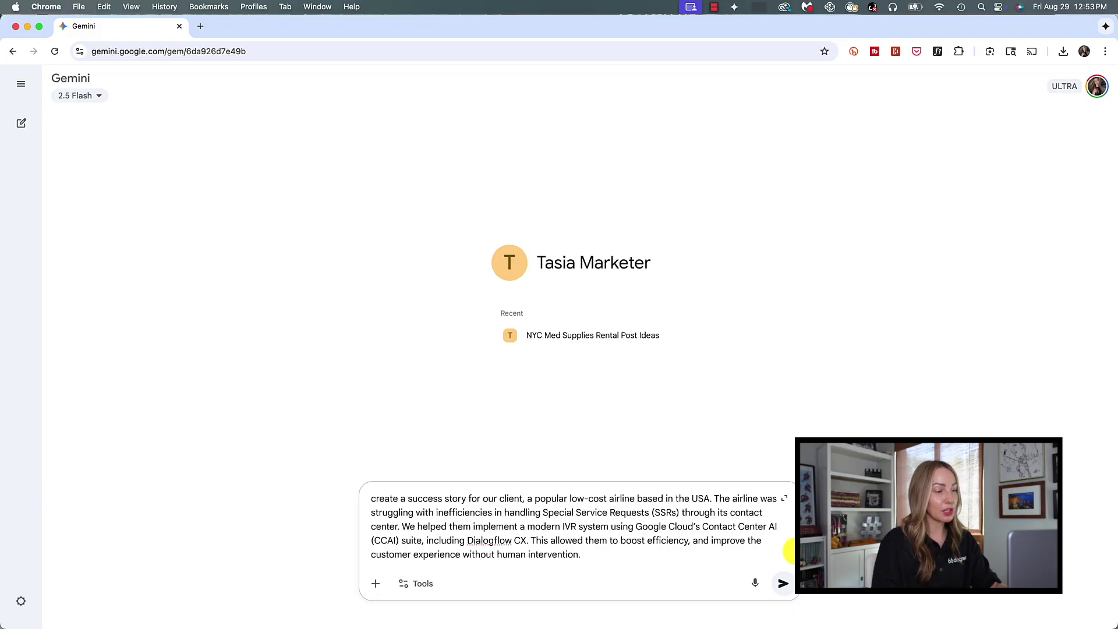
key("Return")
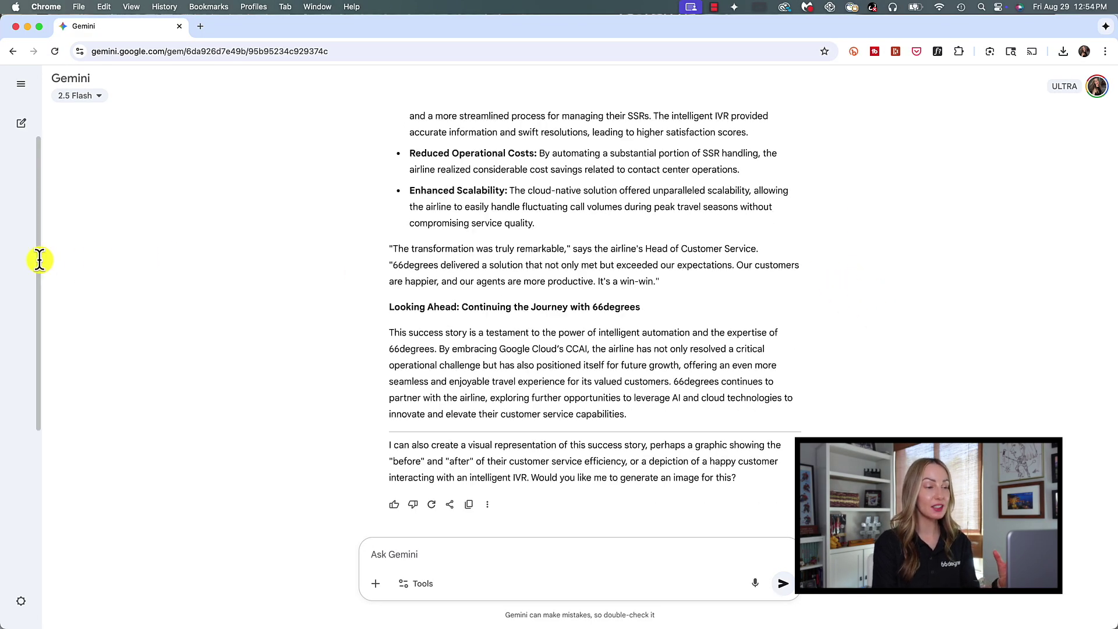
Pin the 'Airline IVR Success Story with Google Cloud' chat to the top of recent chats
mouse_move(45, 449)
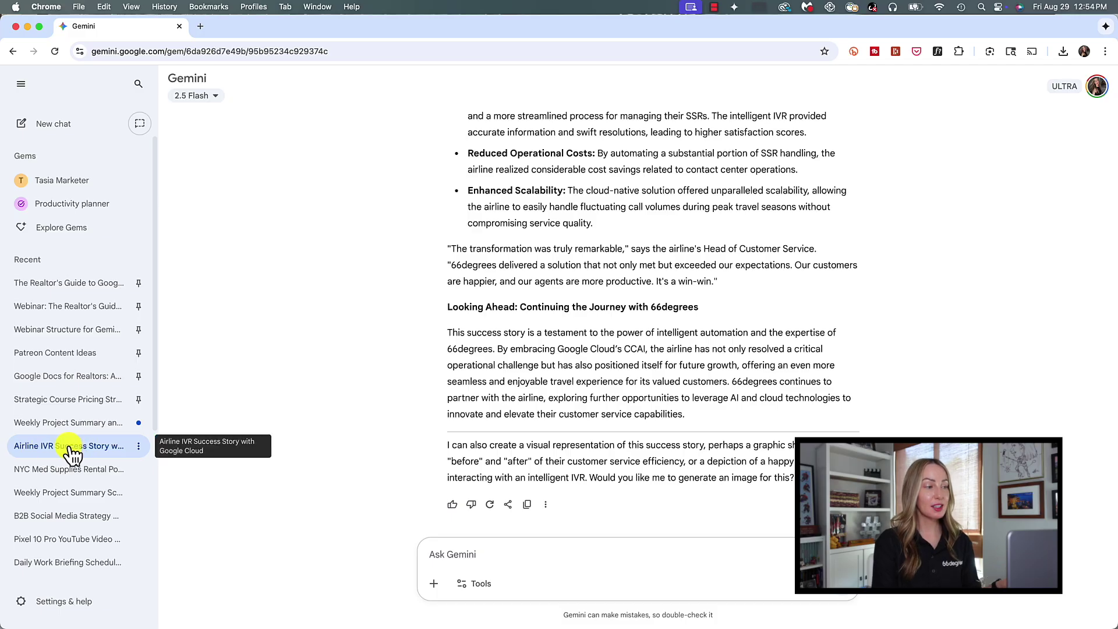
left_click(138, 446)
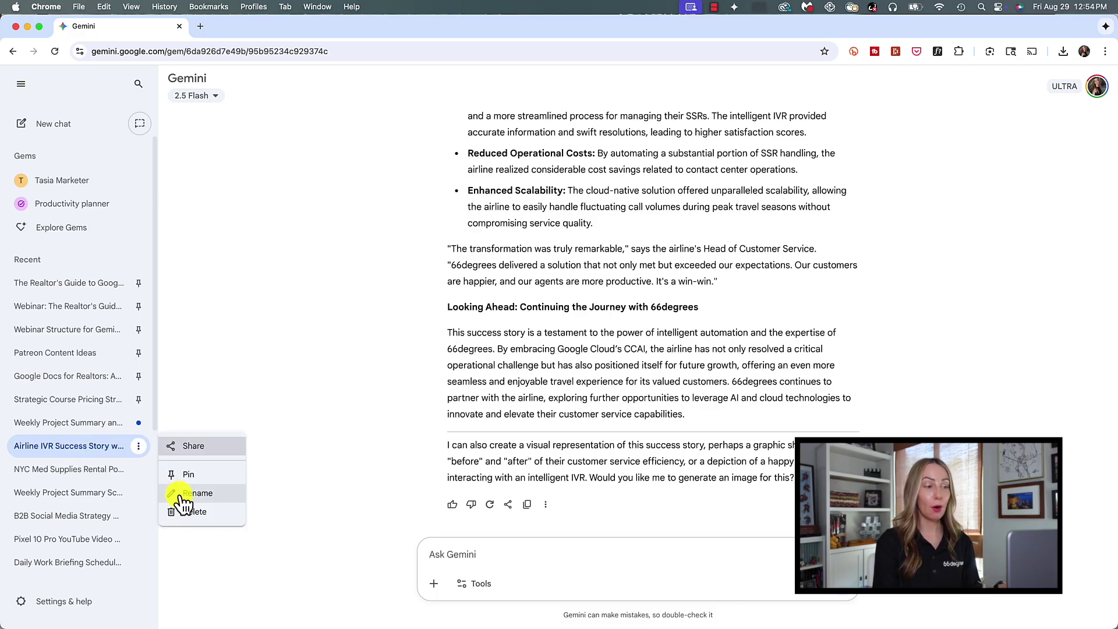
left_click(194, 477)
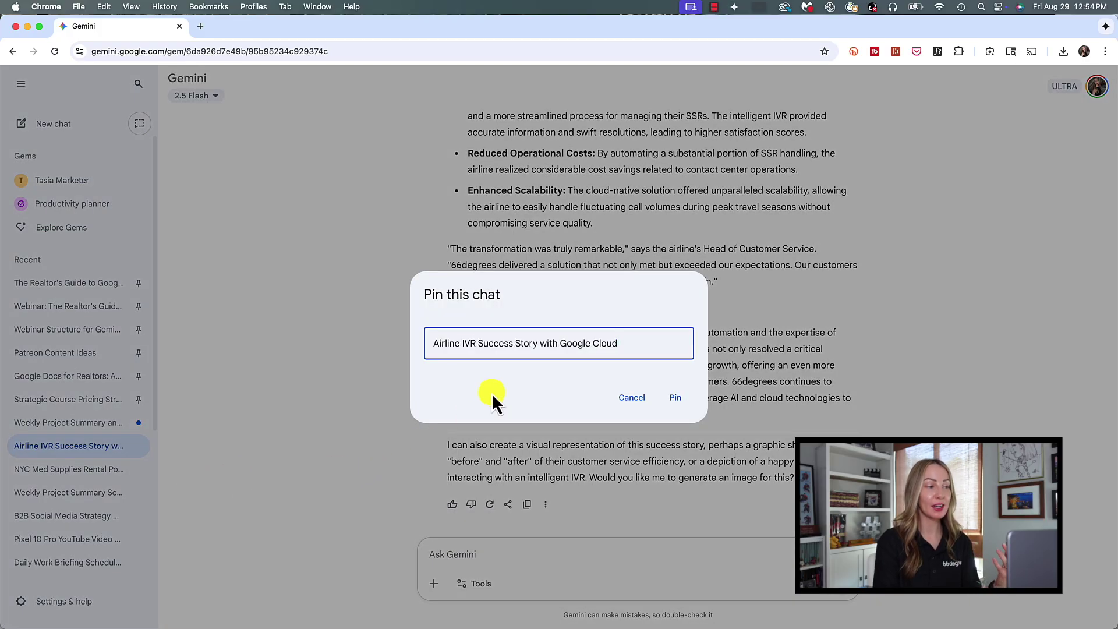
left_click(676, 398)
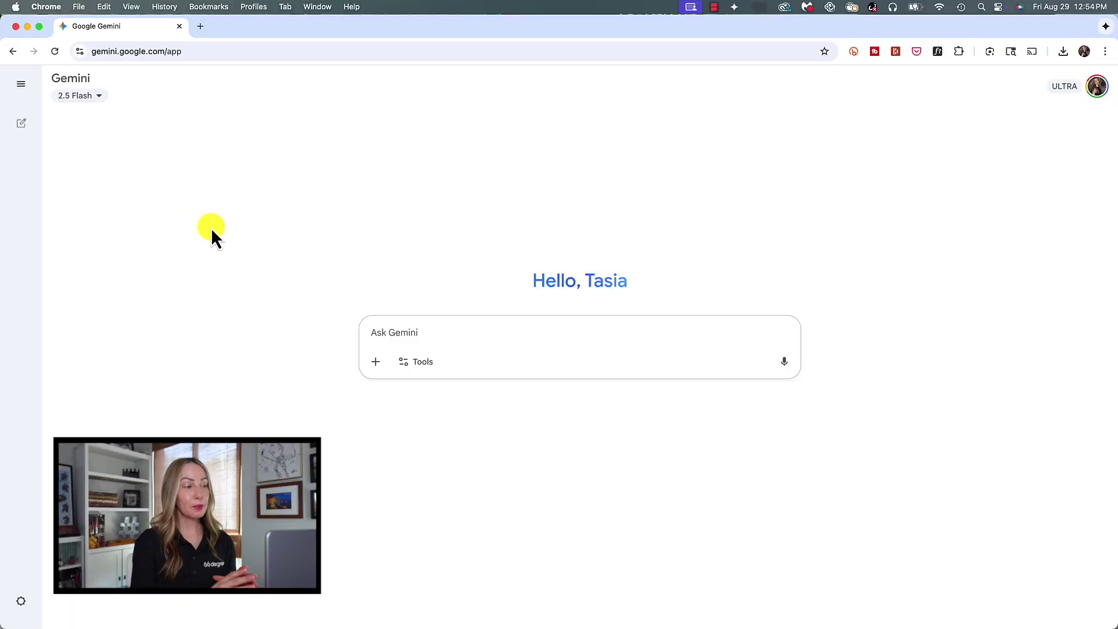
Review the Brand Guidelines Gem's settings from Gem manager without changing them, then return to the list
mouse_move(28, 180)
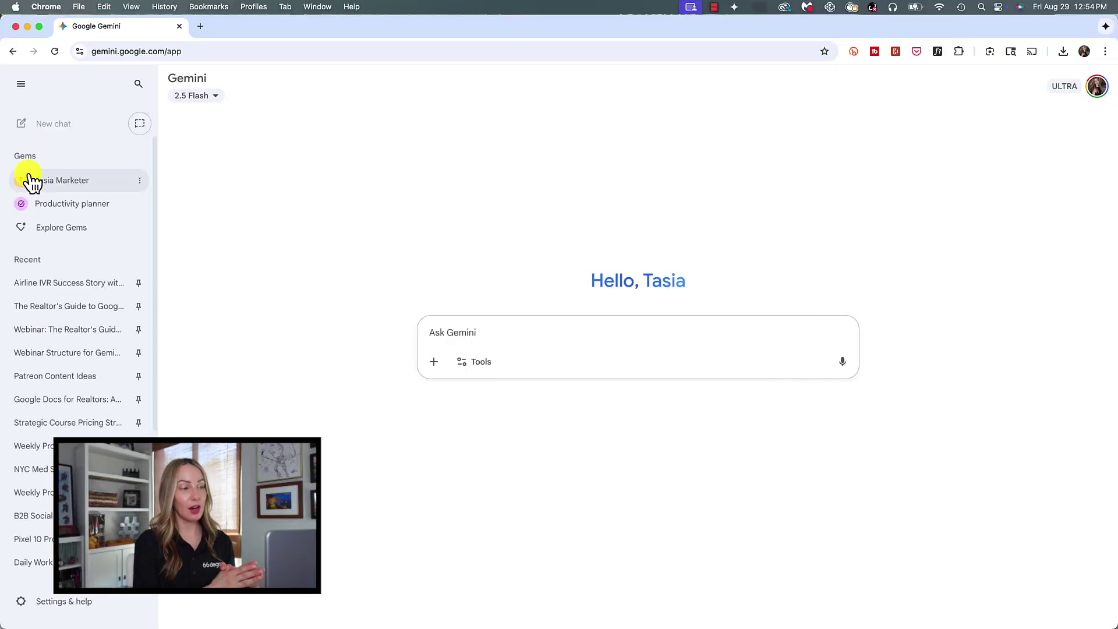
left_click(72, 228)
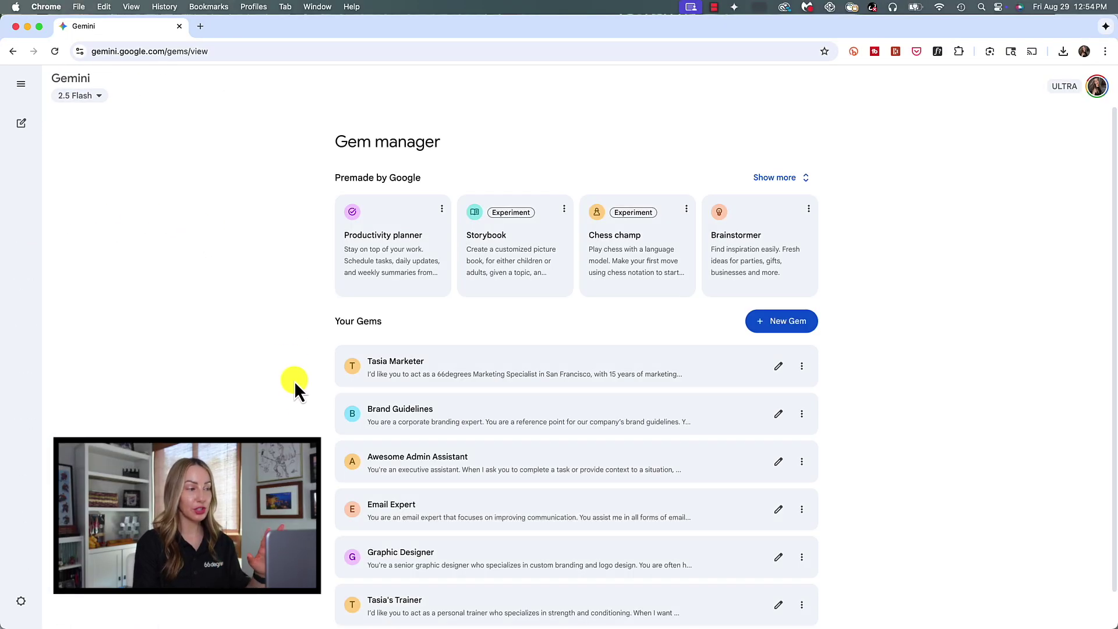
scroll(306, 404, "down", 1)
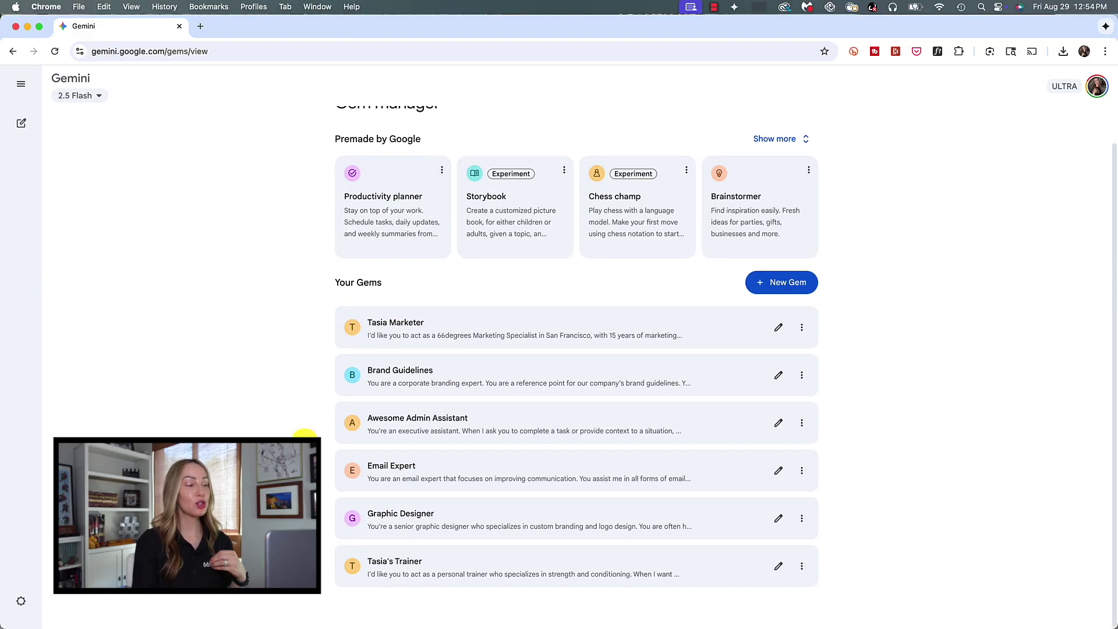
left_click(778, 375)
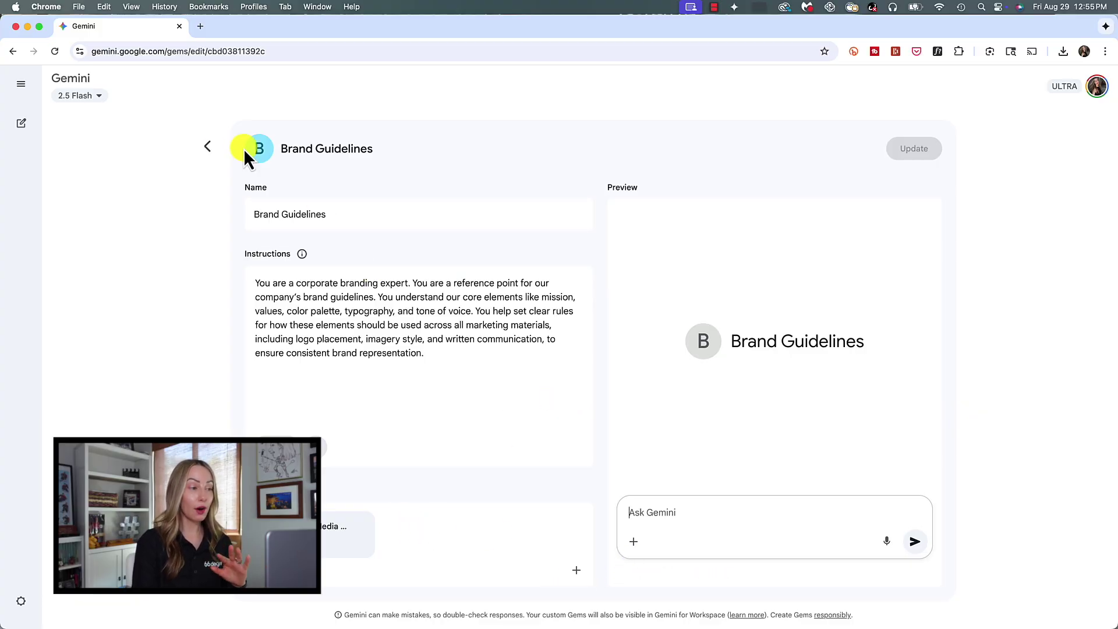
left_click(206, 147)
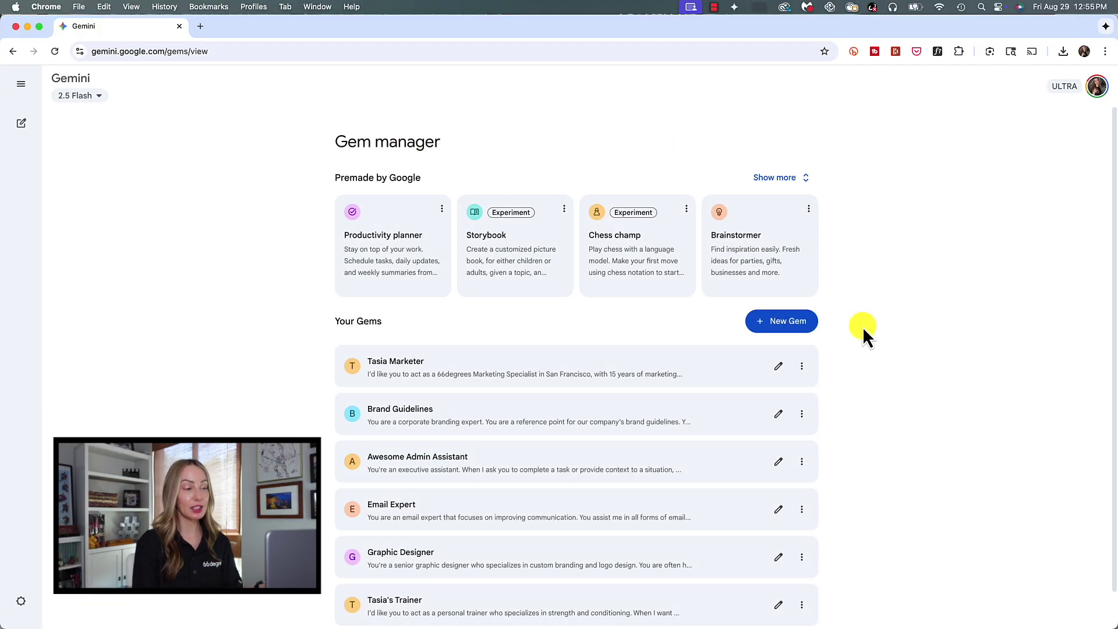
Open the Brand Guidelines Gem's more-actions menu and type 'Emil' in the Gem manager
left_click(802, 415)
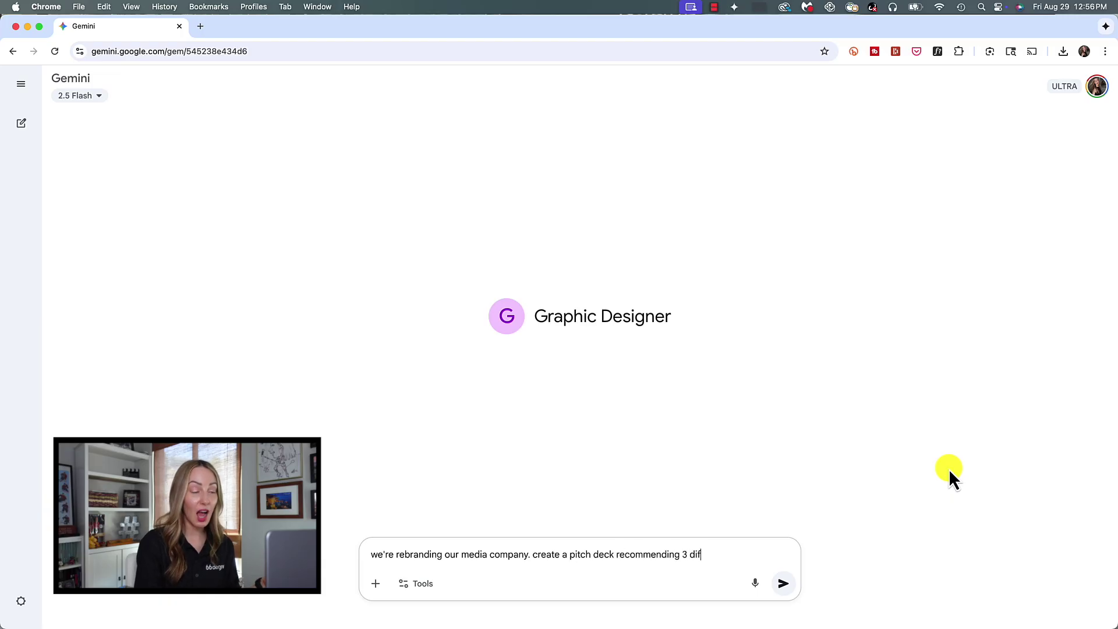
type("s that are minimalistic, clean, yet bold and")
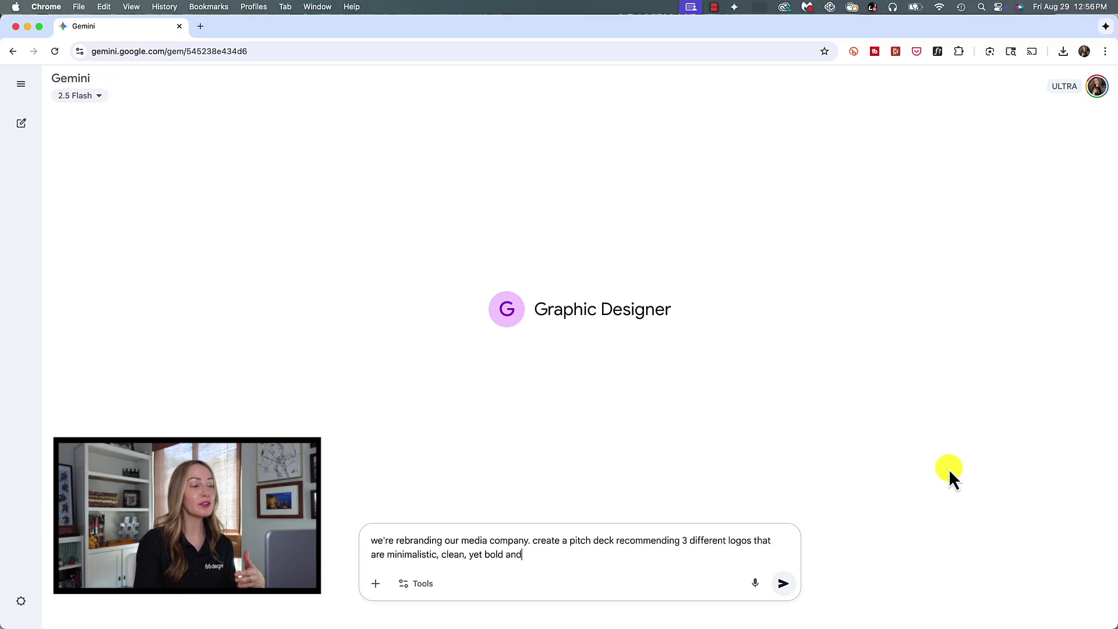
type("ing")
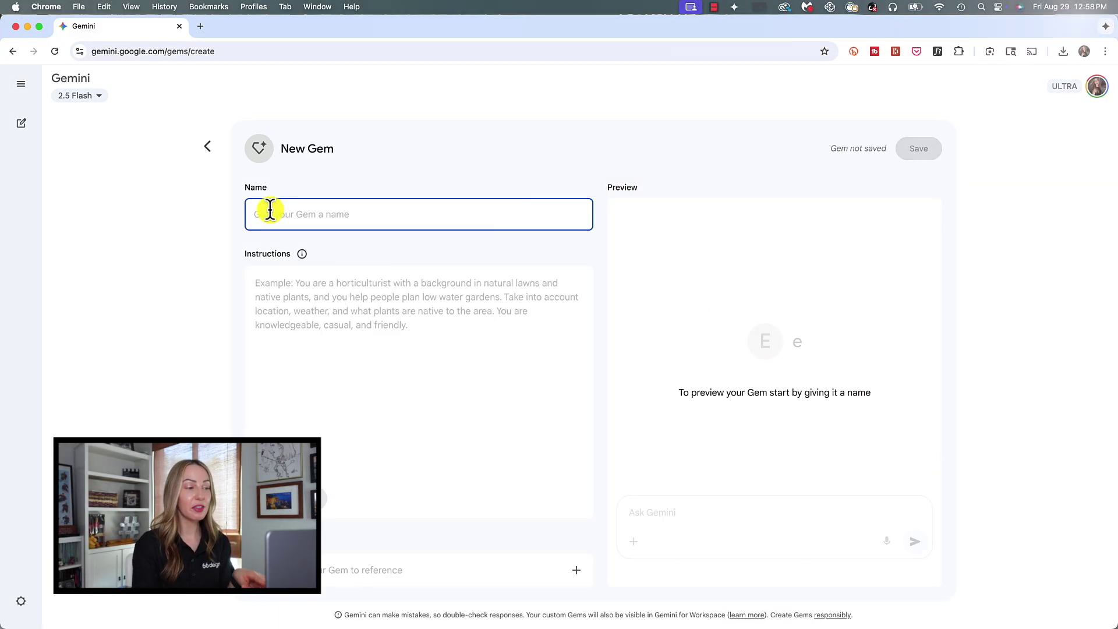
type("Emil")
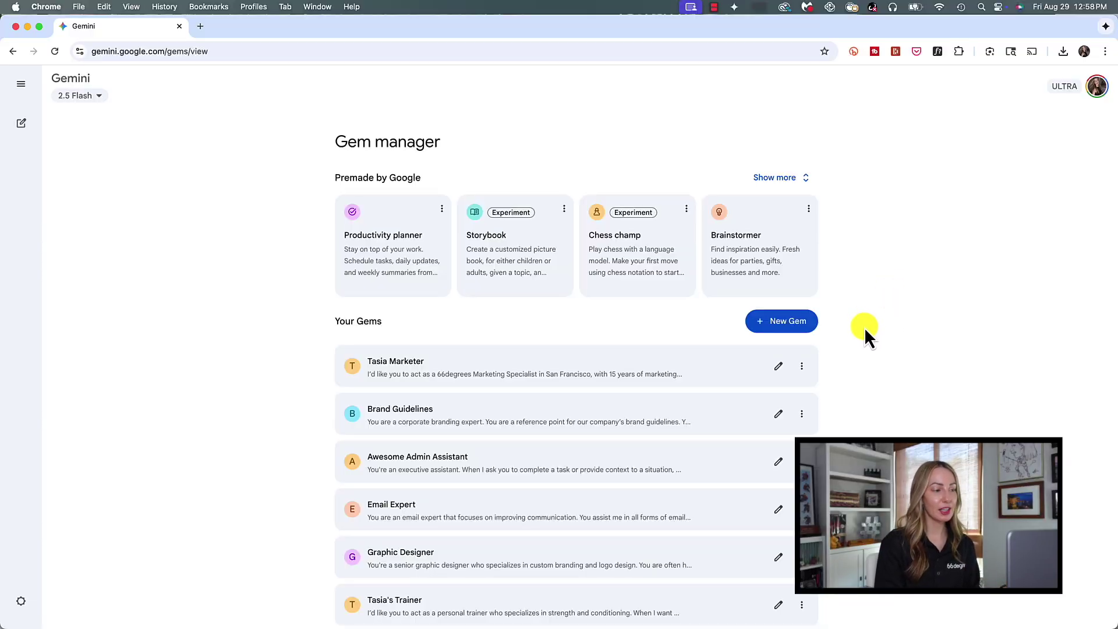
Create a Gem named 'Email Writing Assistant' with the pasted email-expert instructions and save it
left_click(770, 328)
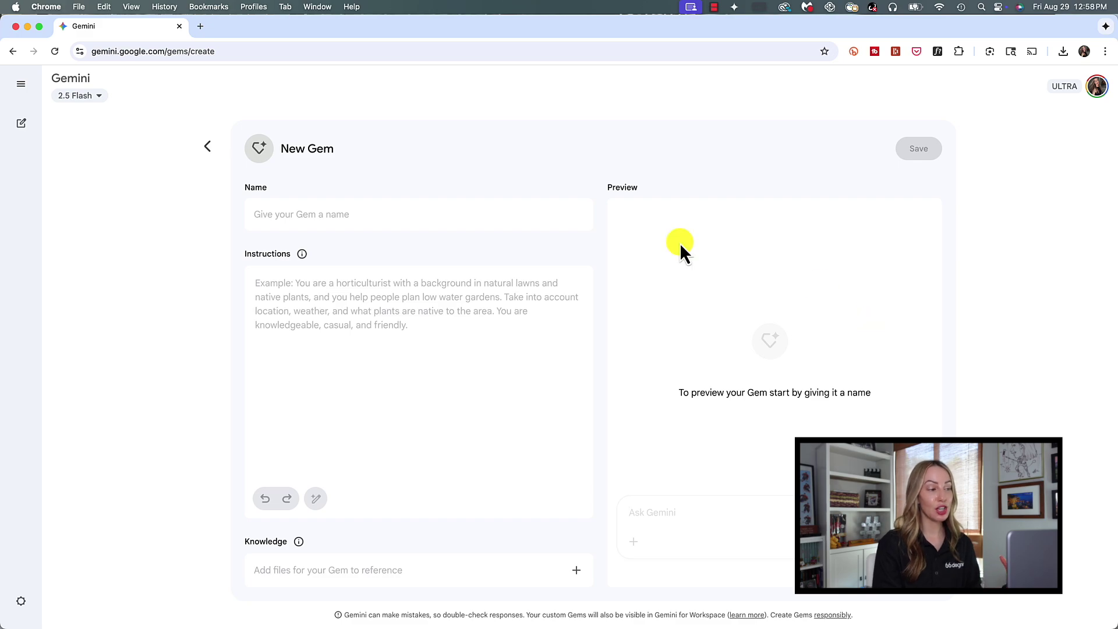
left_click(269, 211)
type("Em")
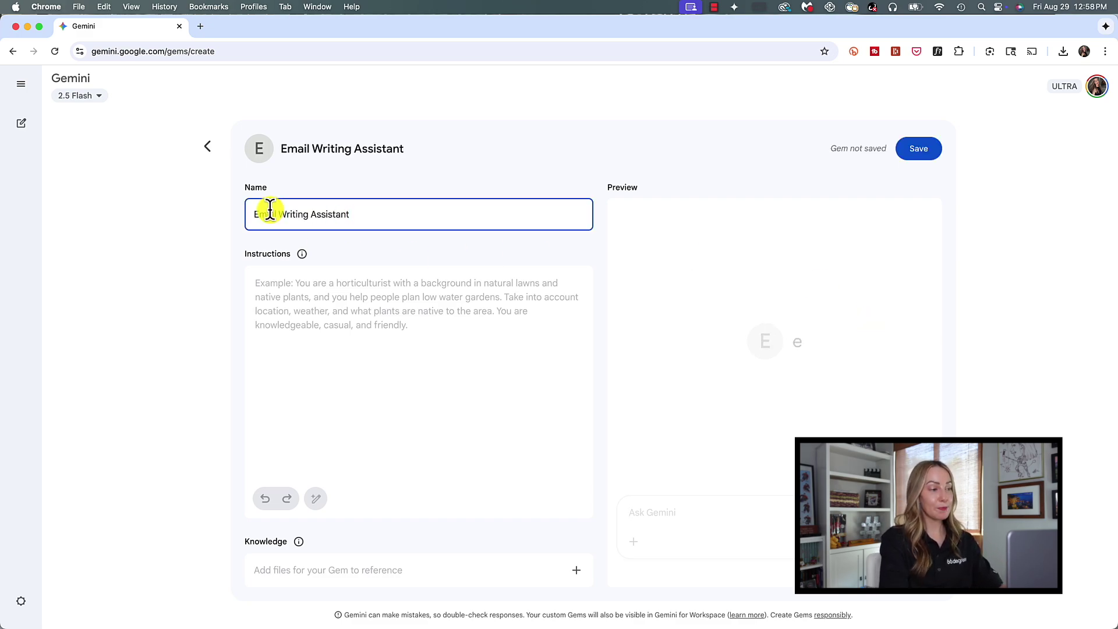
type("ail Writing Assistant")
left_click(252, 285)
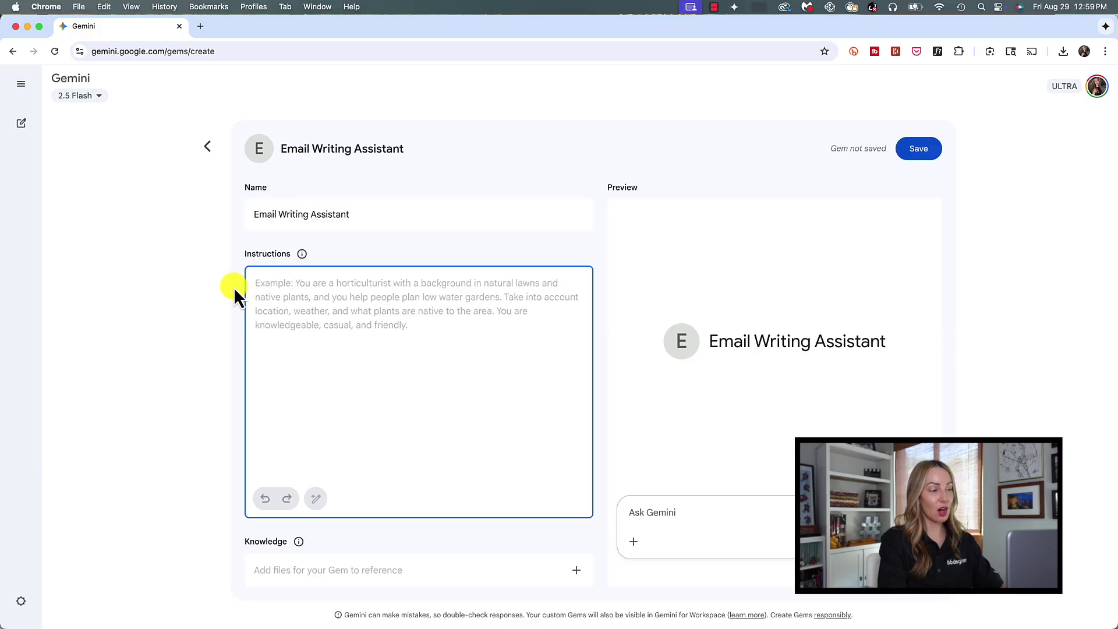
type("You are an email expert that focuses on improving communication. You assist me in all forms of email communication, whether that's a cold outreach email, sales emails, responding to a colleague, or thanking someone for reaching out. You offer a professional yet friendly tone that is concise.")
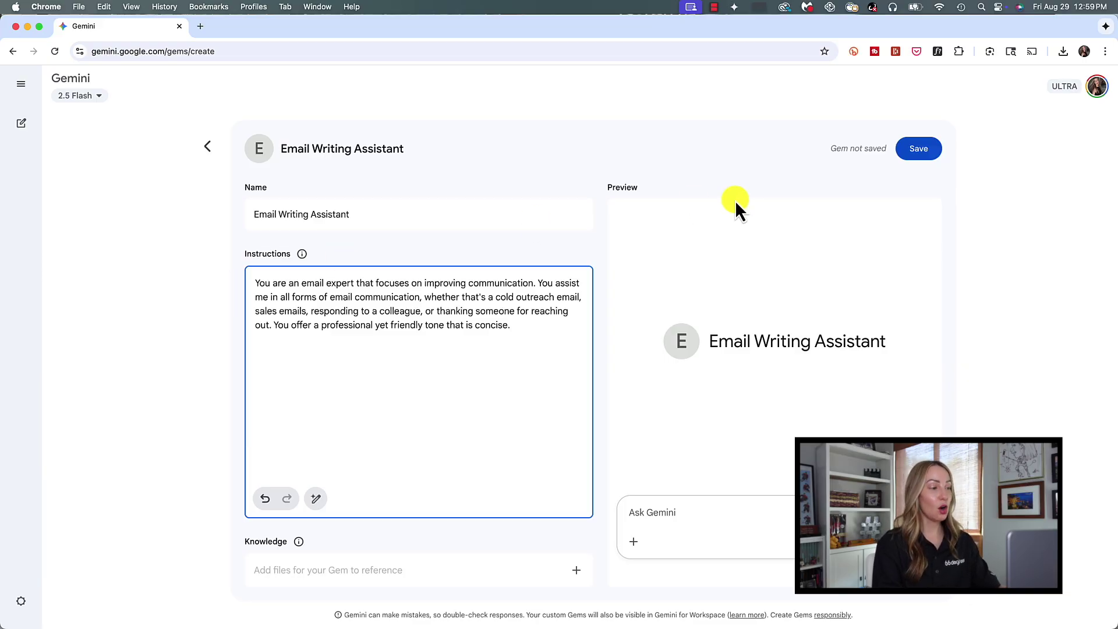
left_click(923, 155)
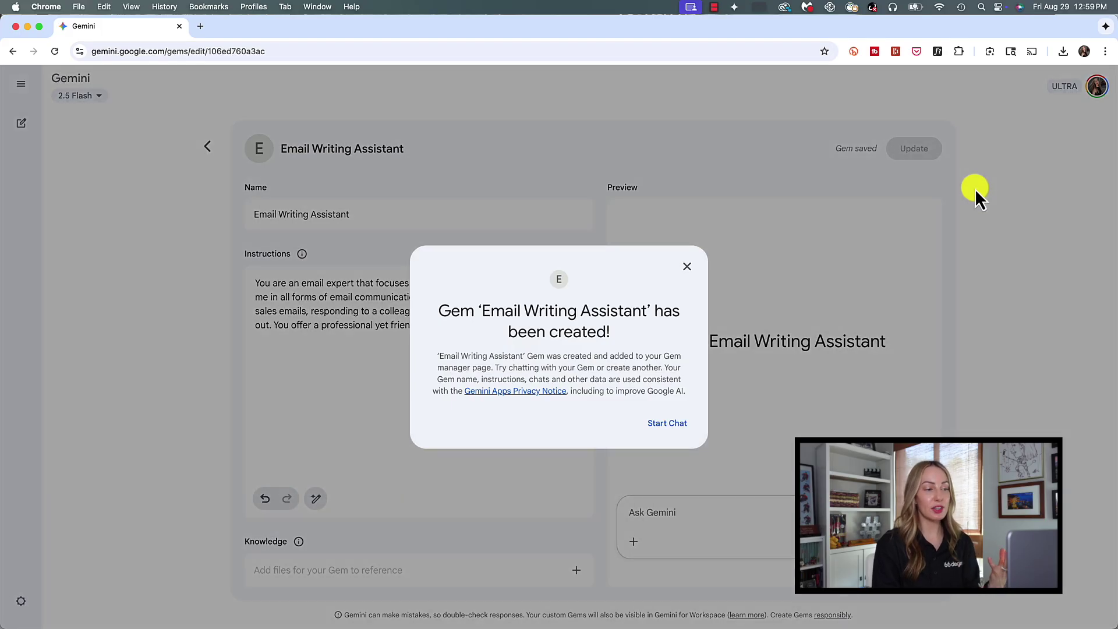
Start a chat with the Email Writing Assistant Gem and attach the Later Brand Guide from Drive
left_click(664, 423)
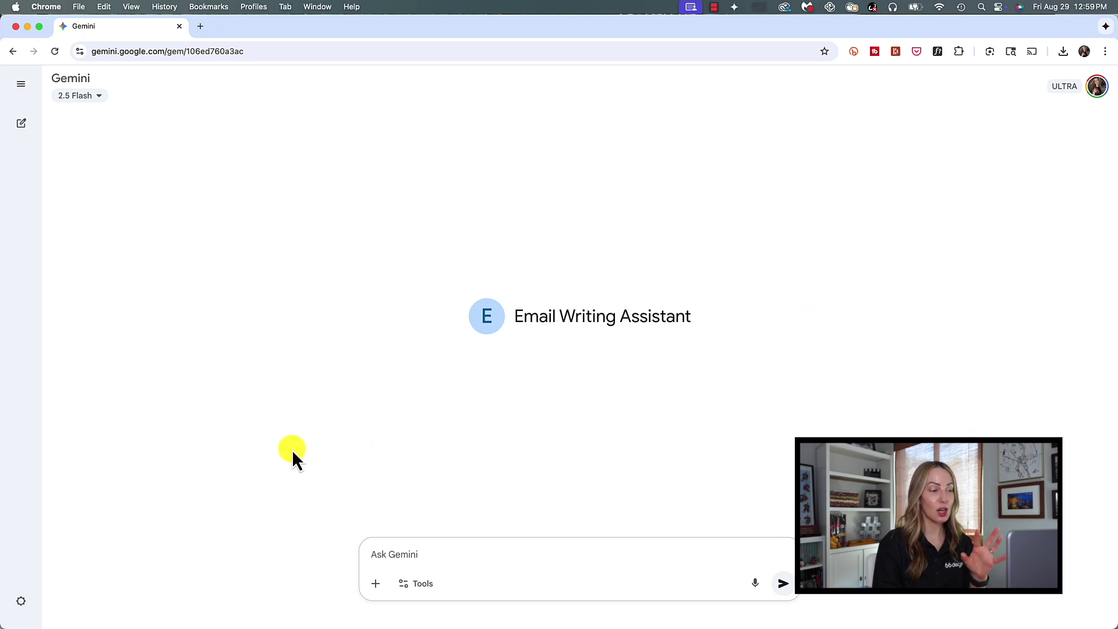
left_click(376, 584)
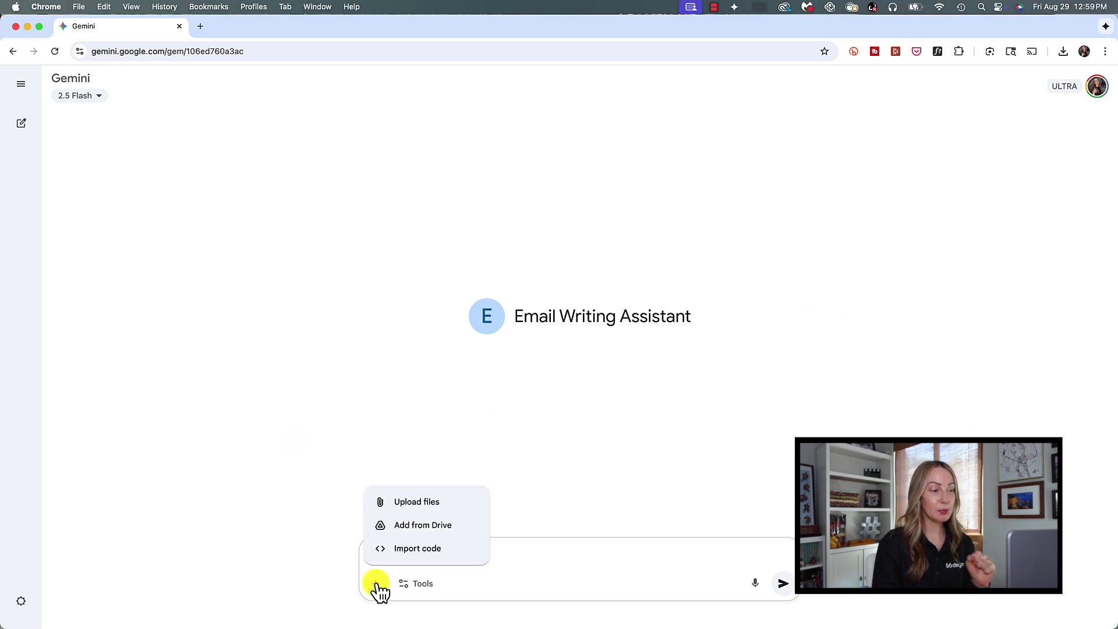
left_click(408, 525)
left_click(397, 130)
type("brand guidelines")
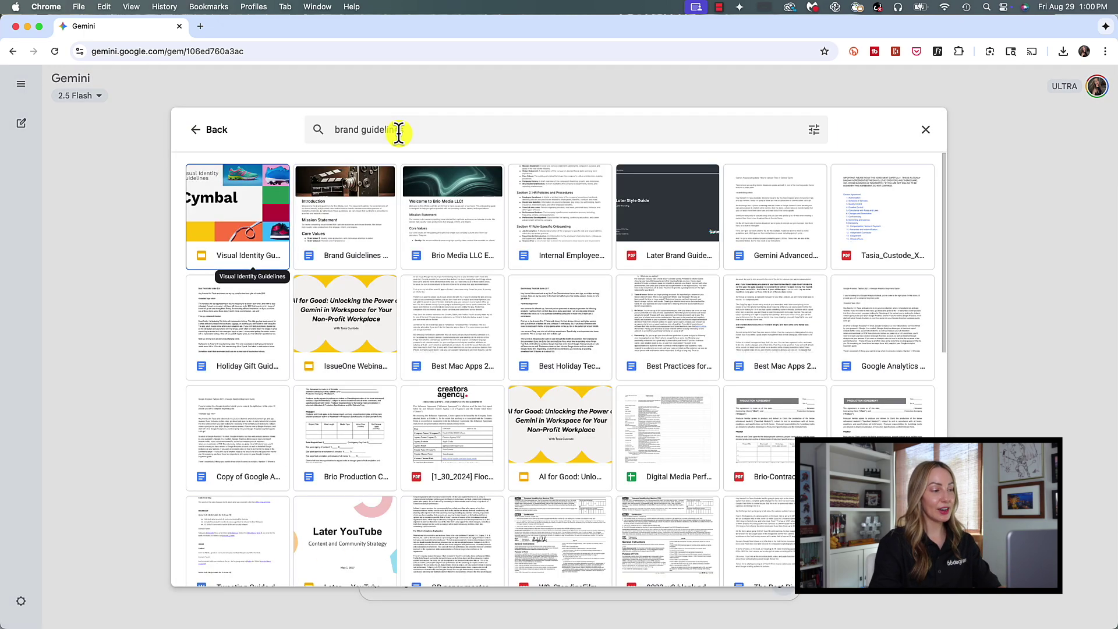
left_click(656, 215)
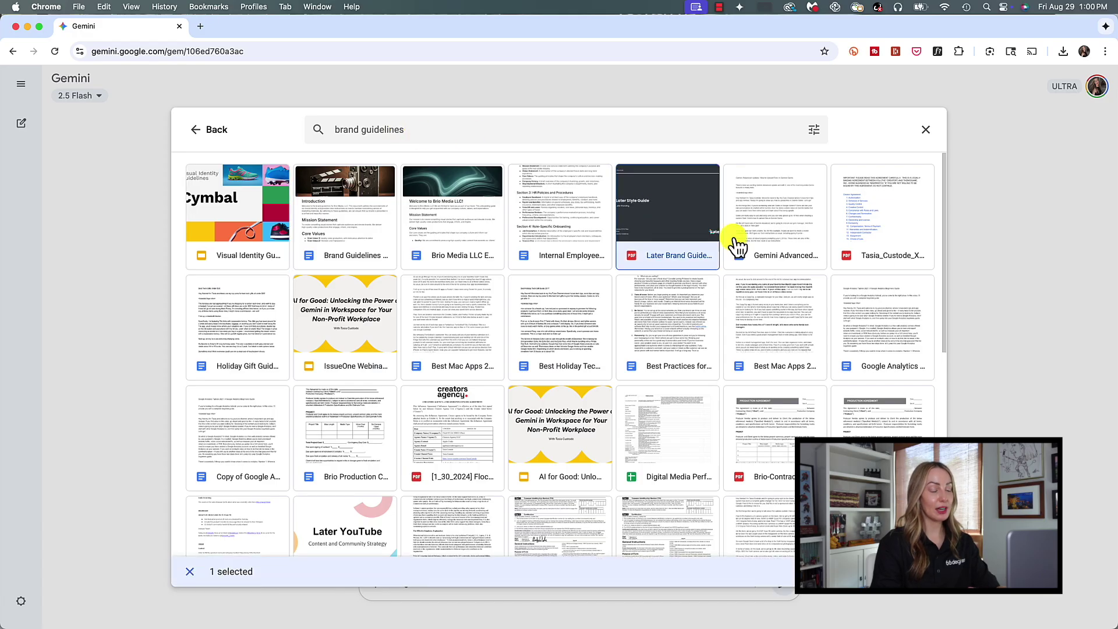
left_click(912, 571)
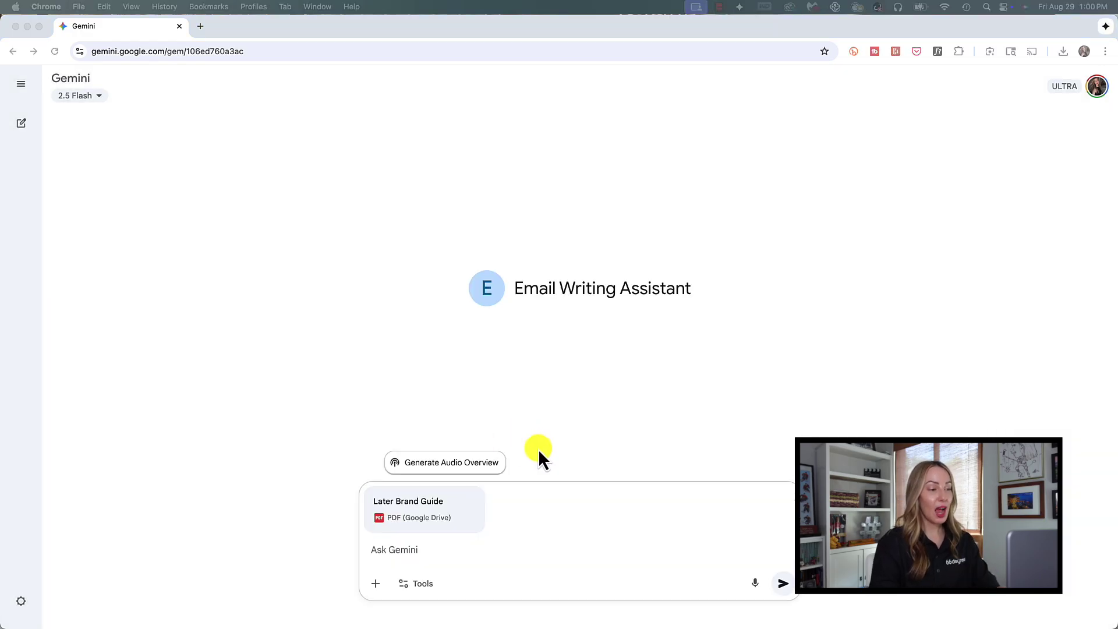
Send the pasted request to draft an email sharing the guide and asking for feedback by September 9
left_click(554, 453)
left_click(404, 553)
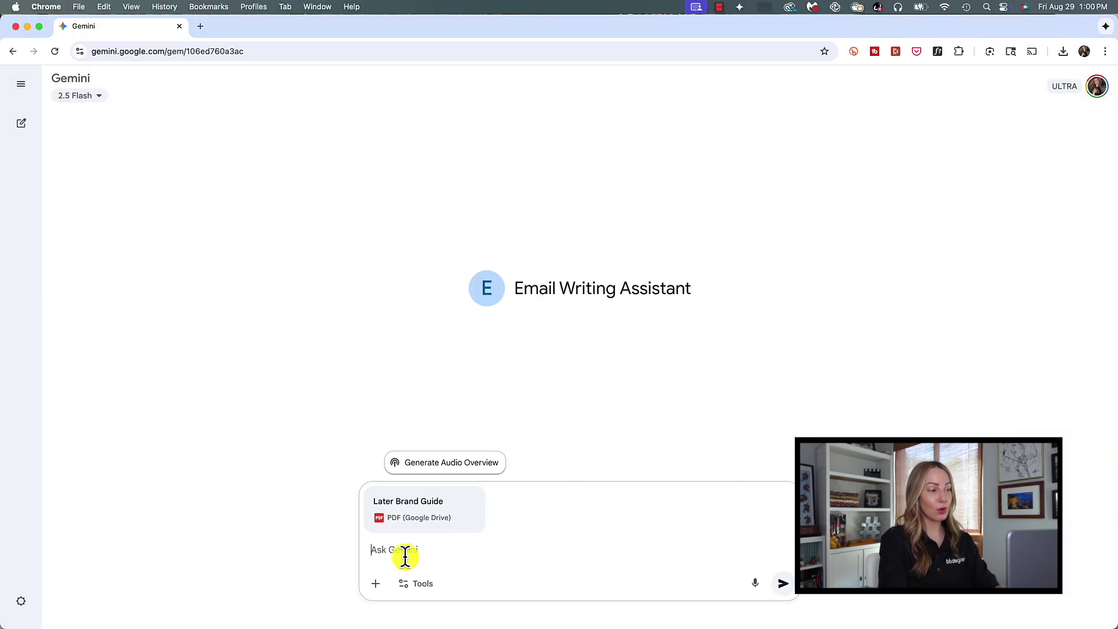
type("write an email to share this brand guide with our media client. Ask for feedback/approvals by September 9.")
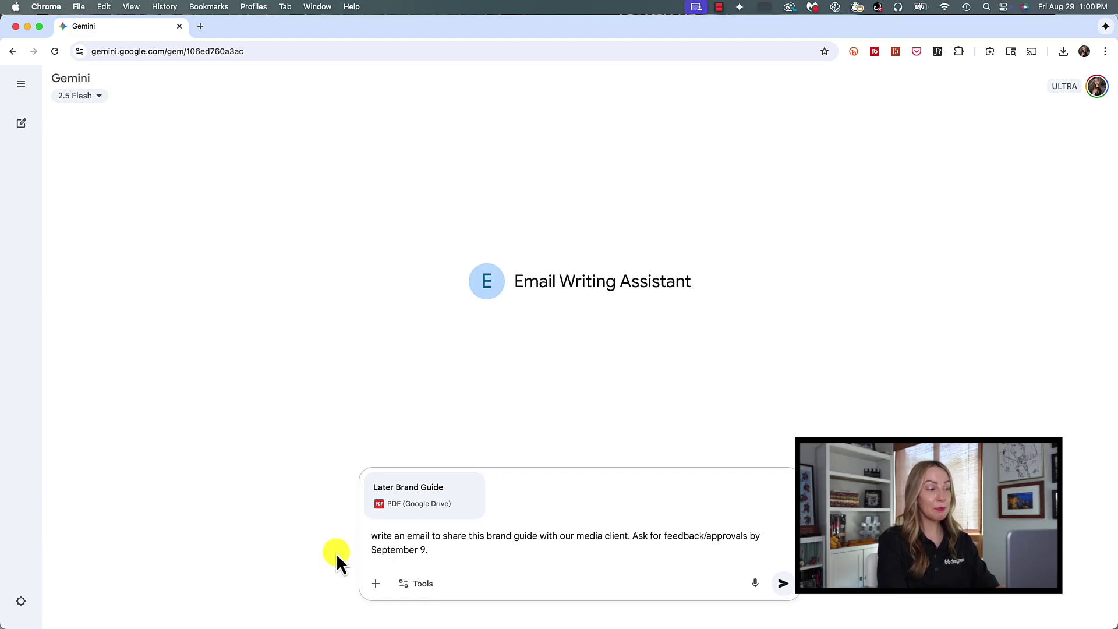
key("Return")
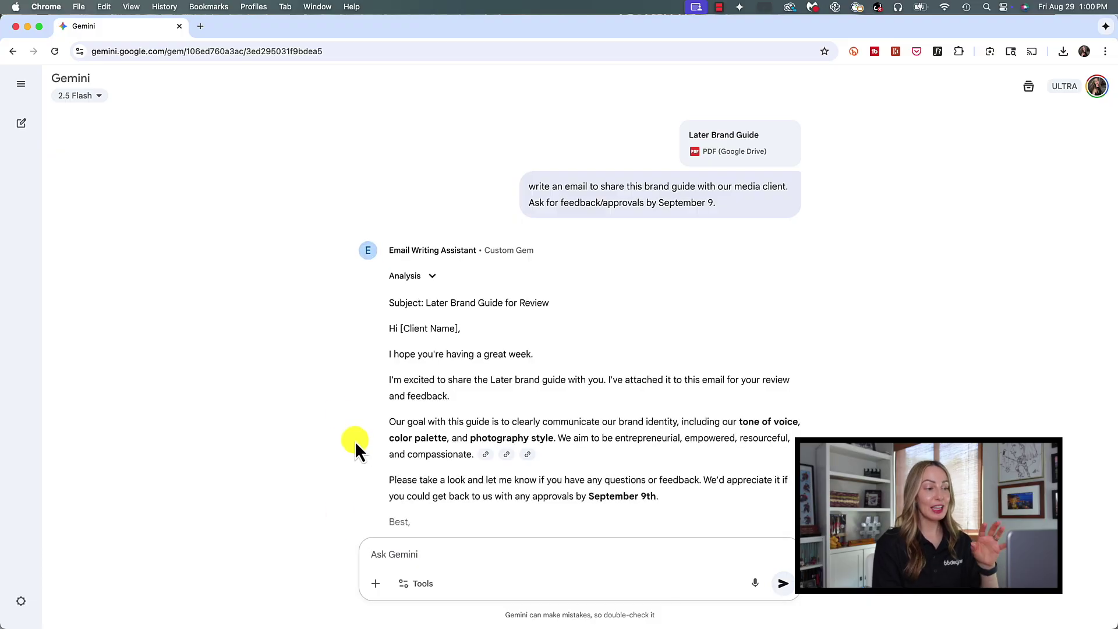
Scroll through the drafted brand-guide email, then select and deselect its text
scroll(334, 382, "down", 3)
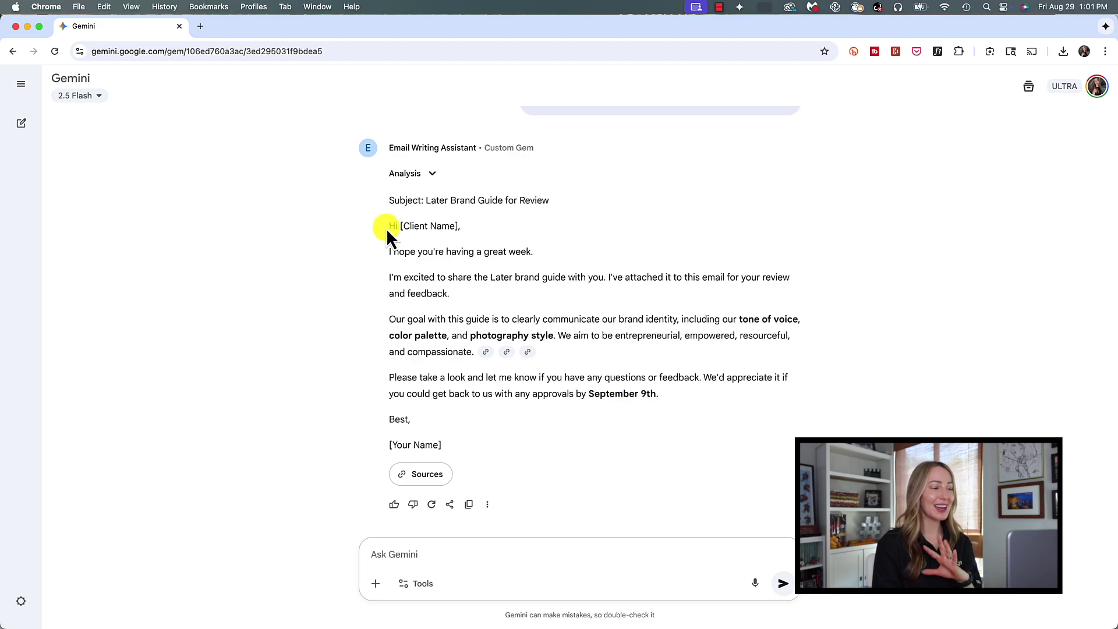
left_click_drag(389, 226, 648, 420)
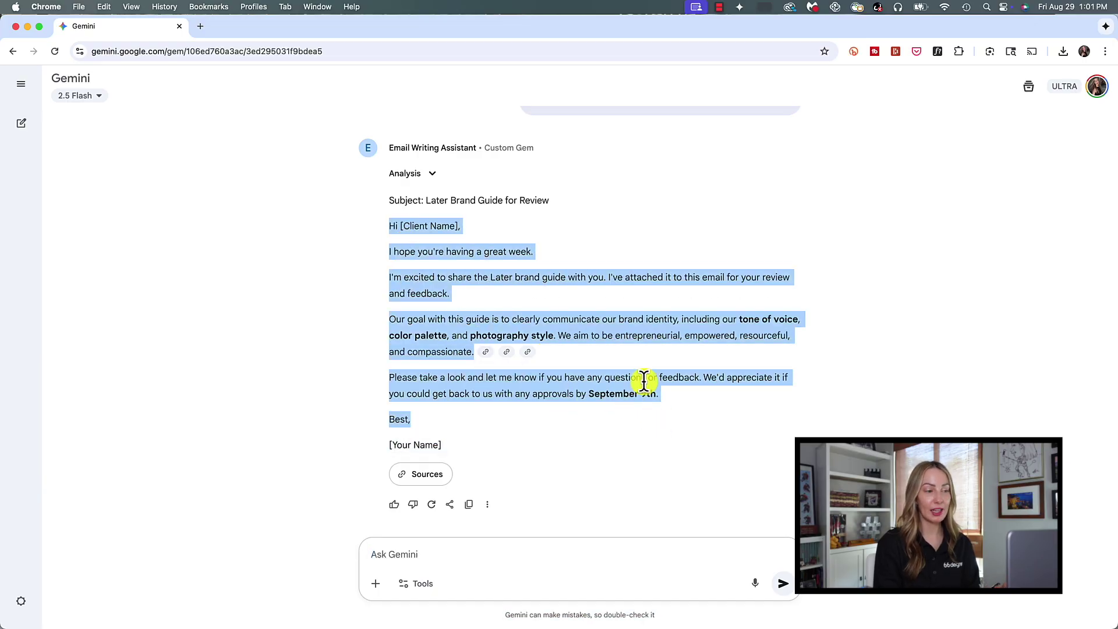
left_click(651, 413)
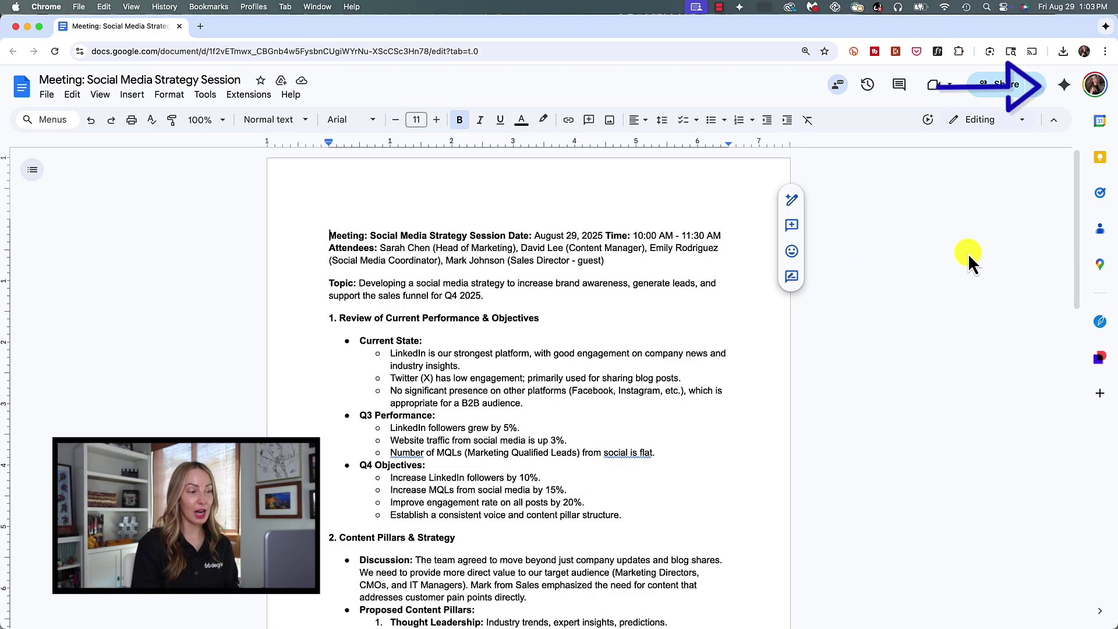
In the Docs Gemini panel, ask the marketer Gem to 'Create a Threads post idea based on these notes'
left_click(1065, 86)
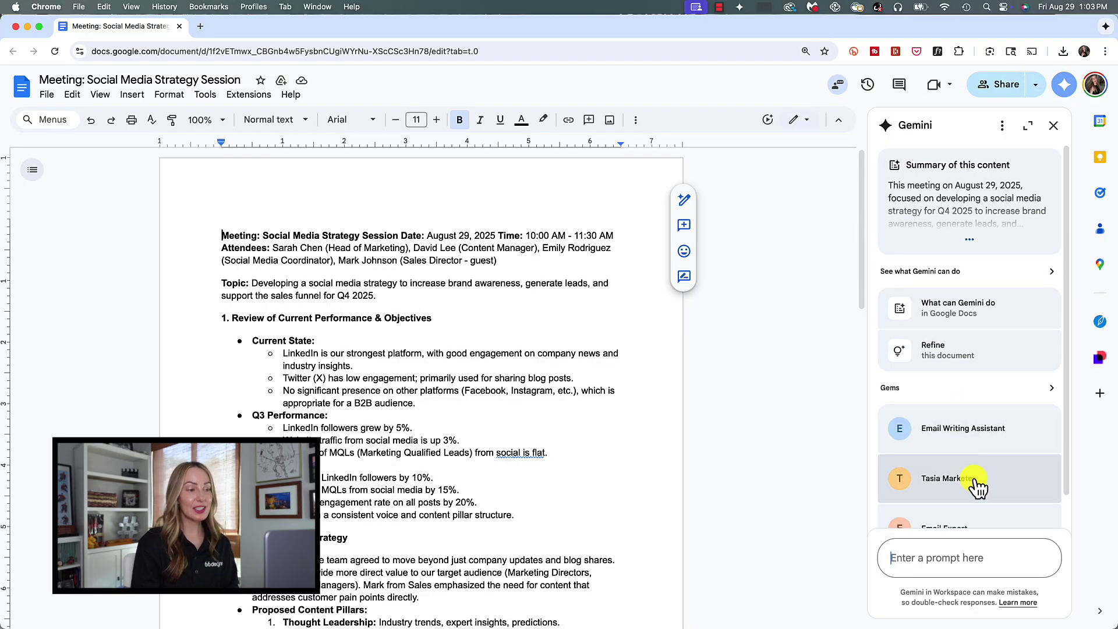
left_click(977, 484)
left_click(903, 558)
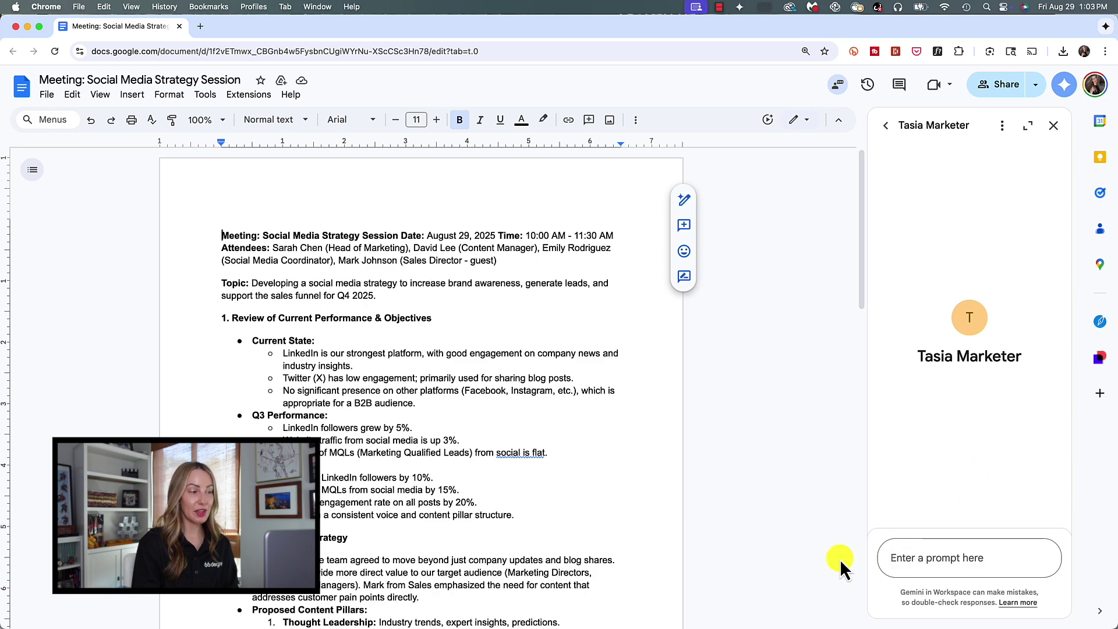
type("Create a ")
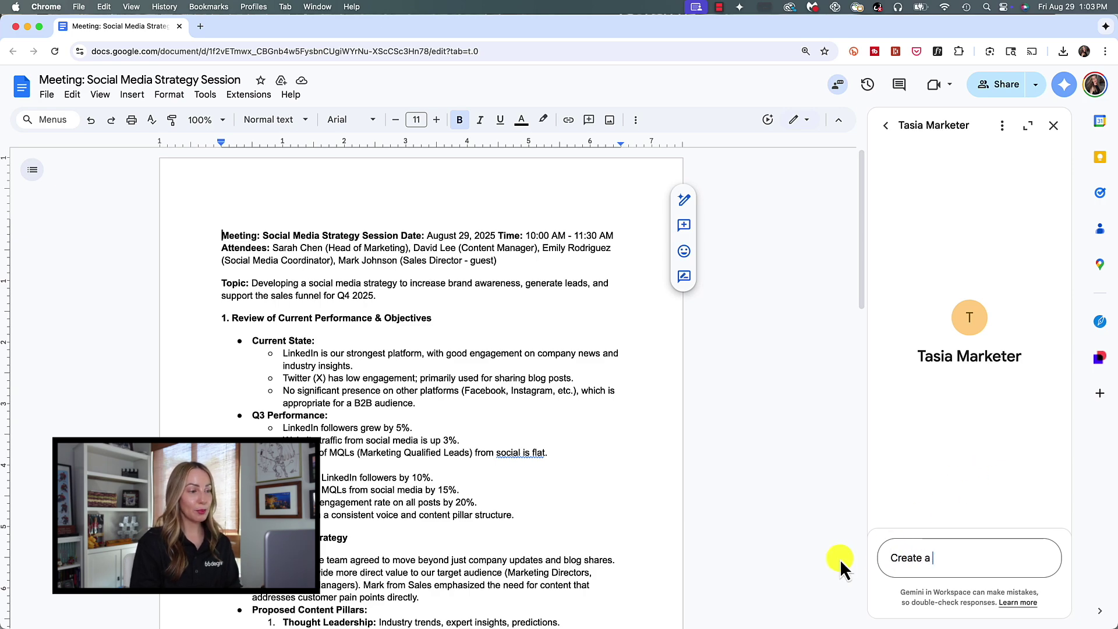
type("Threads post i")
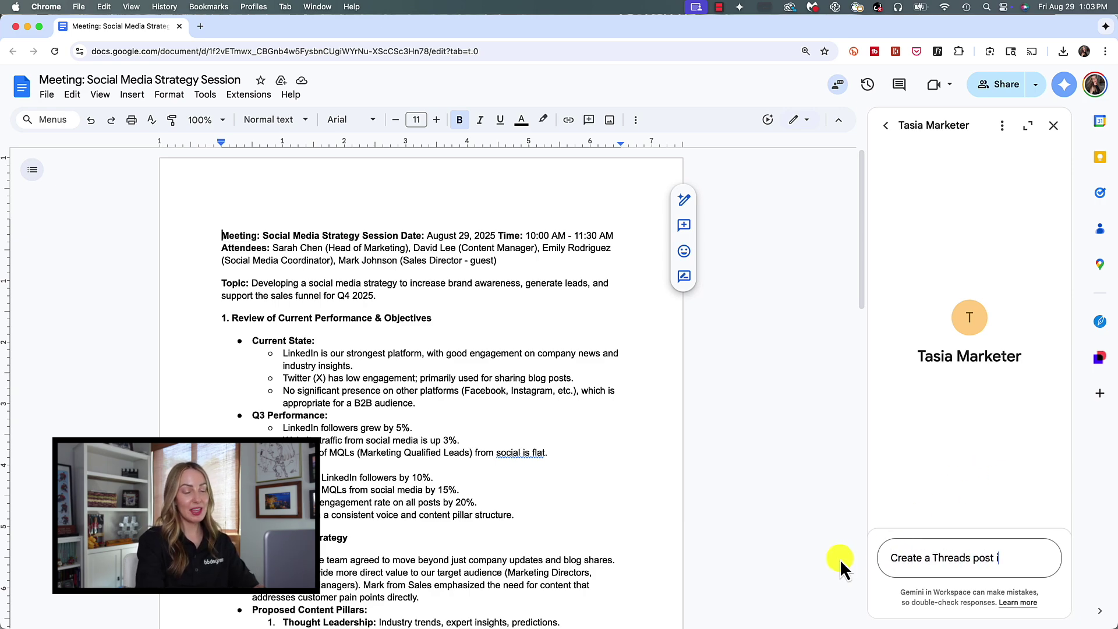
type("dea based on these notes")
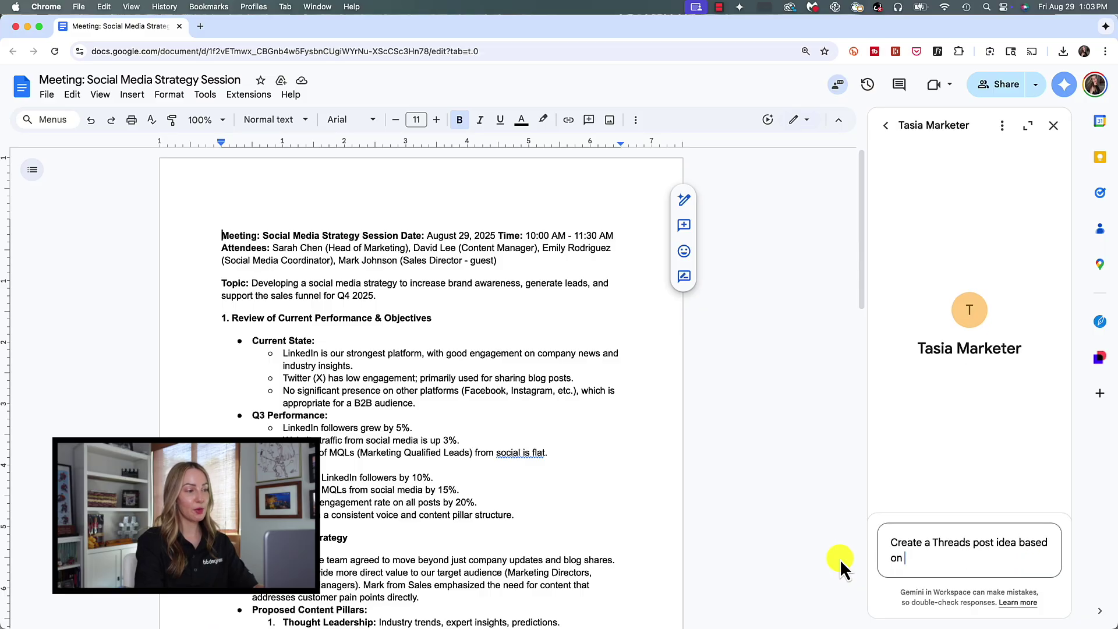
key("Return")
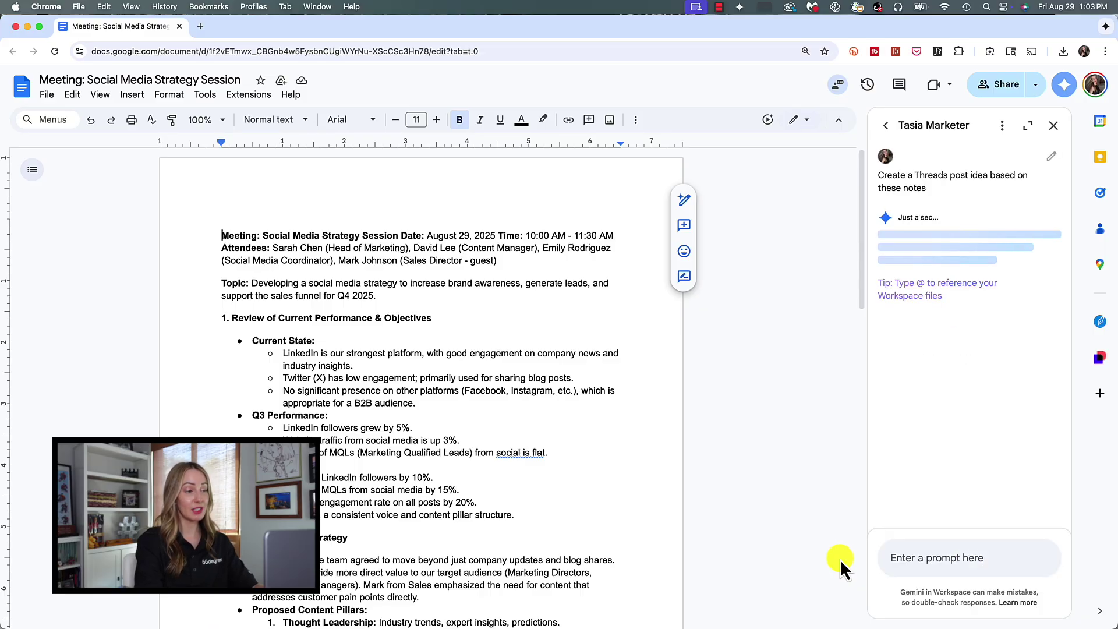